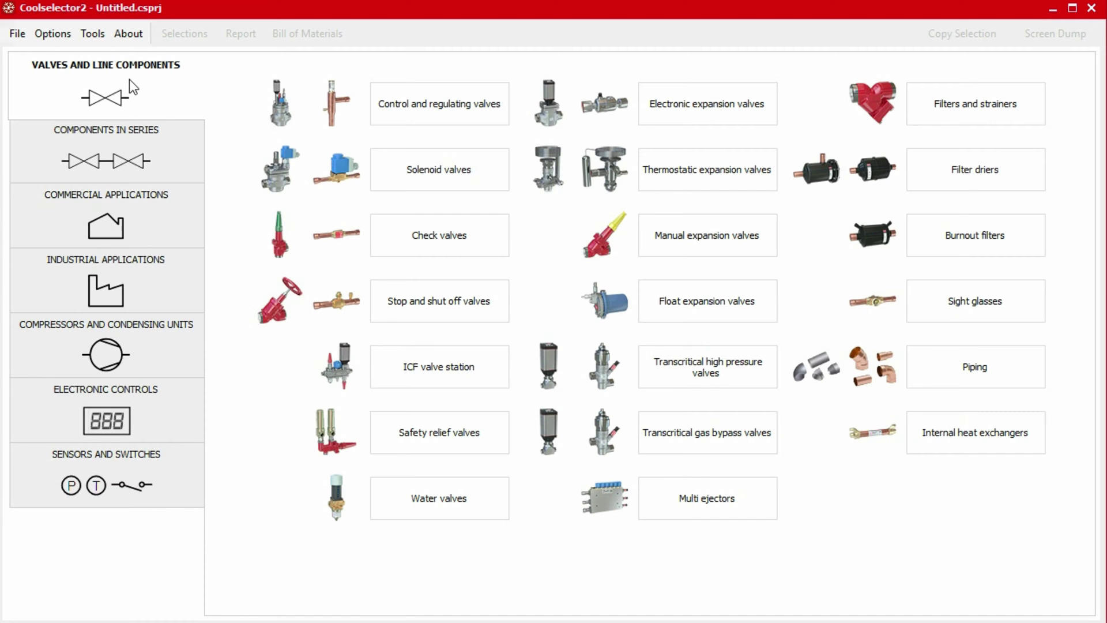
Browse the Components in Series, Commercial, Industrial, Compressors and Electronic Controls categories
click(182, 161)
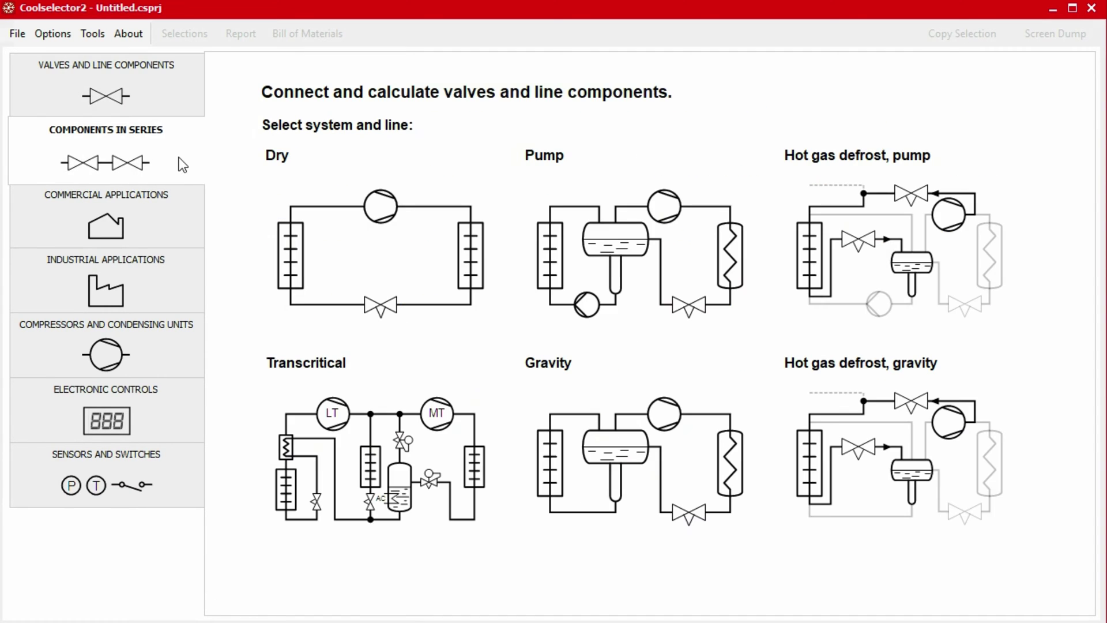
click(179, 216)
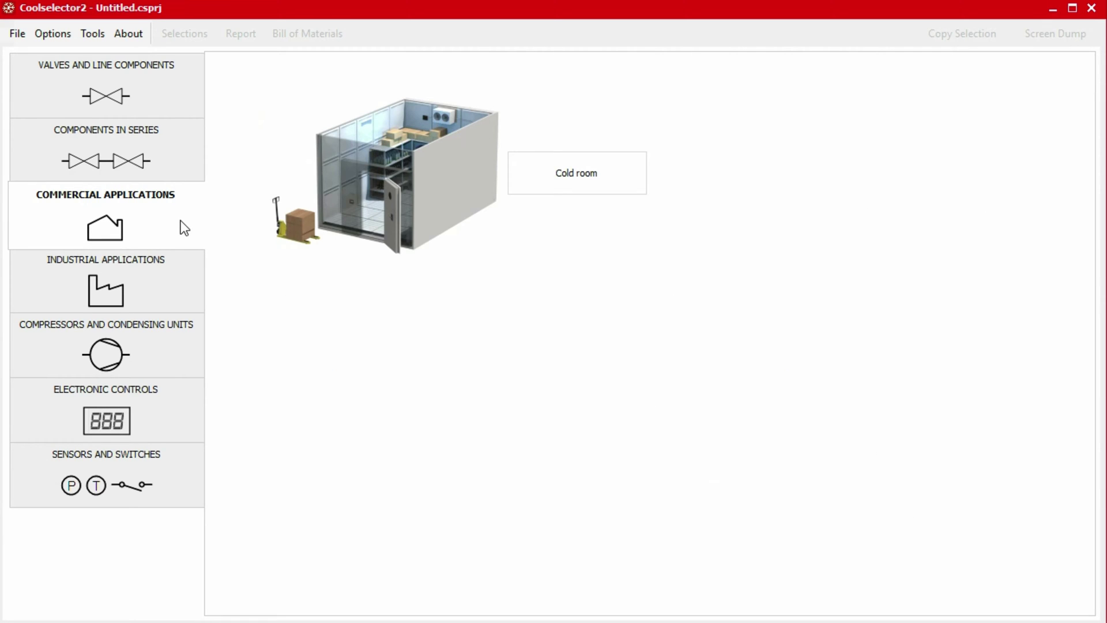
click(177, 285)
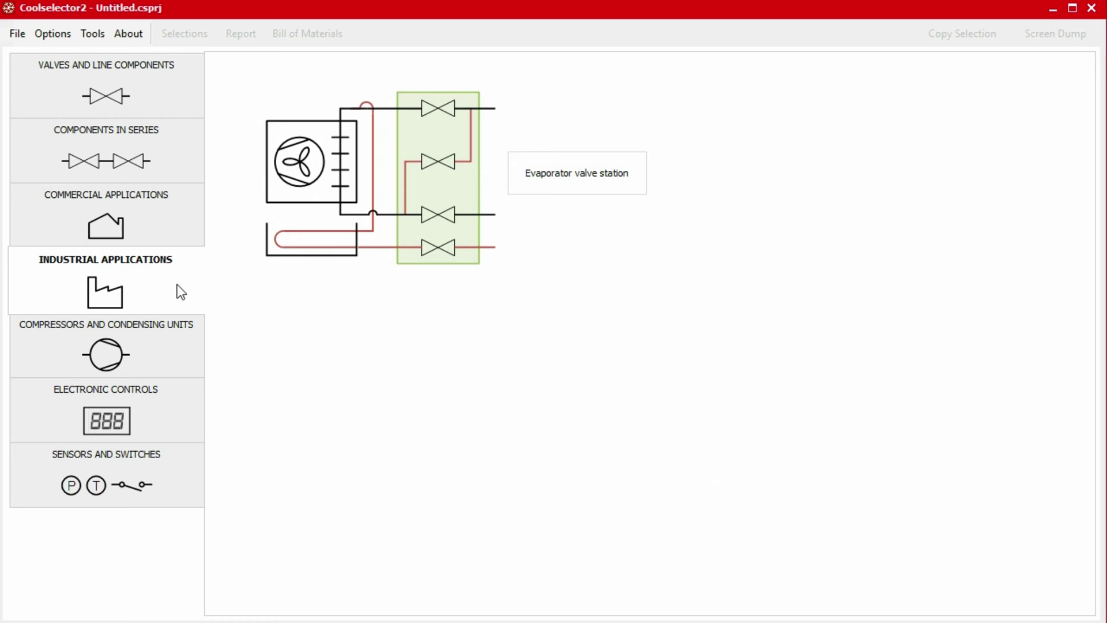
click(174, 352)
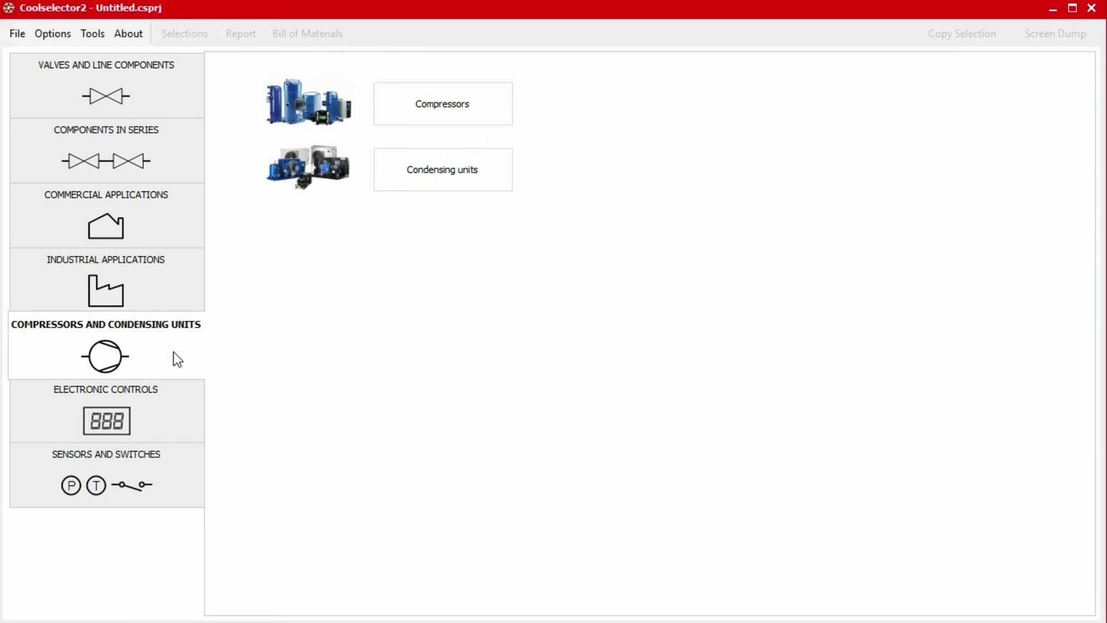
click(176, 418)
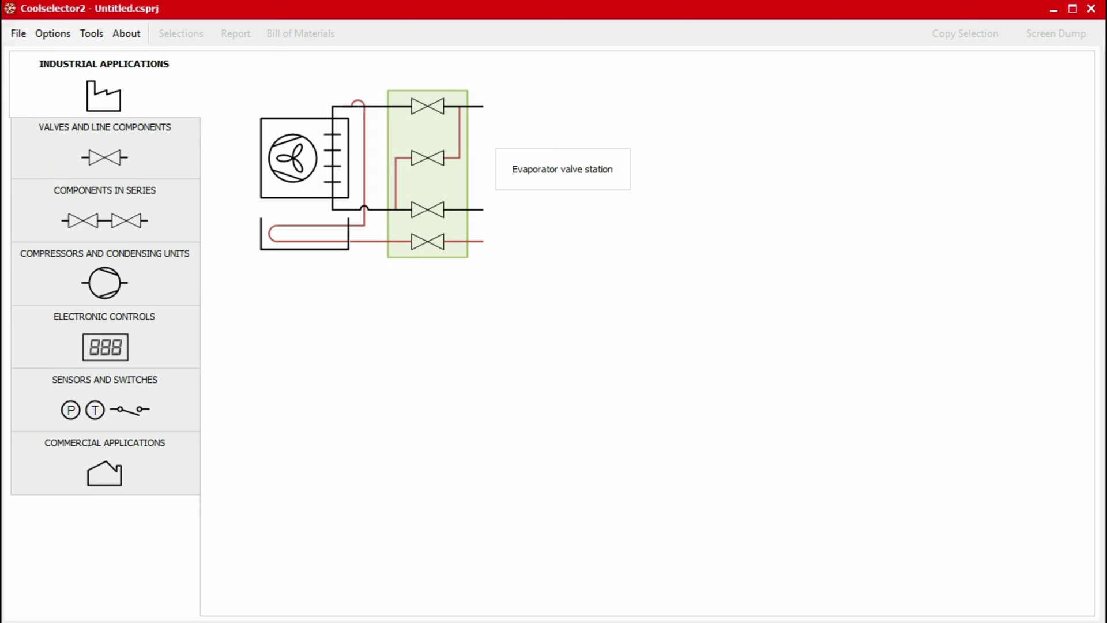
Open the Valves and Line Components catalogue and start a Safety relief valves calculation
click(159, 151)
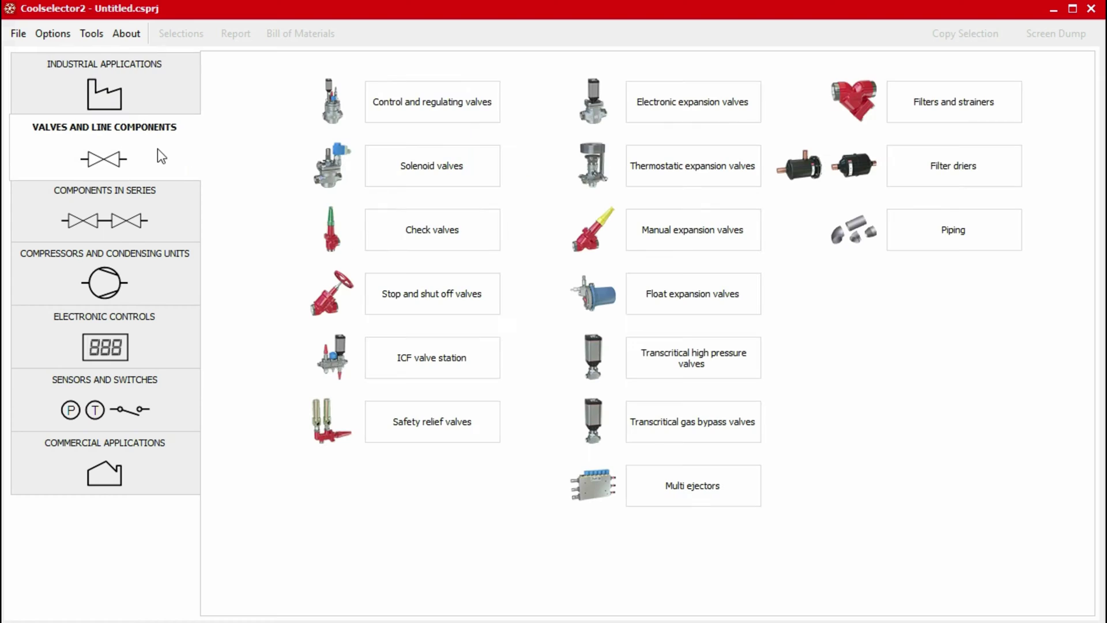
click(446, 432)
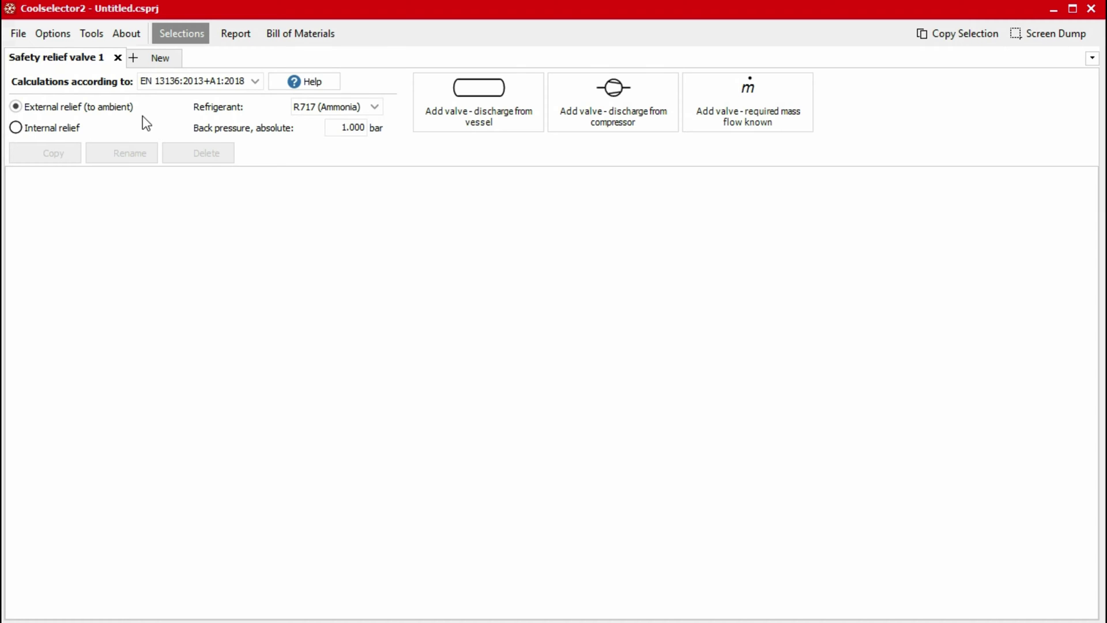
click(121, 109)
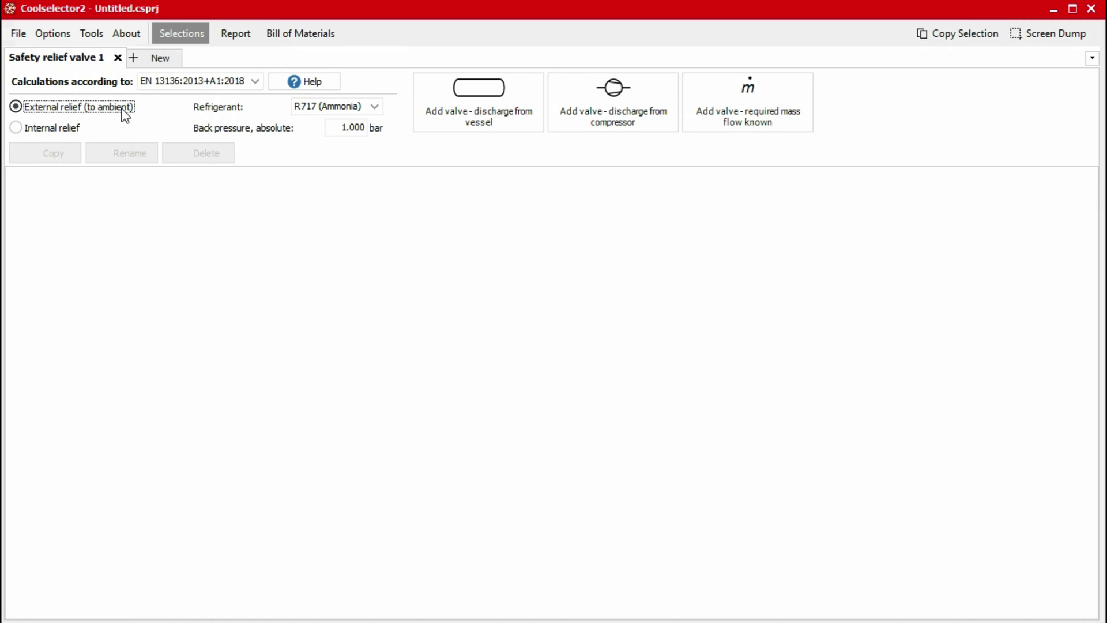
click(378, 114)
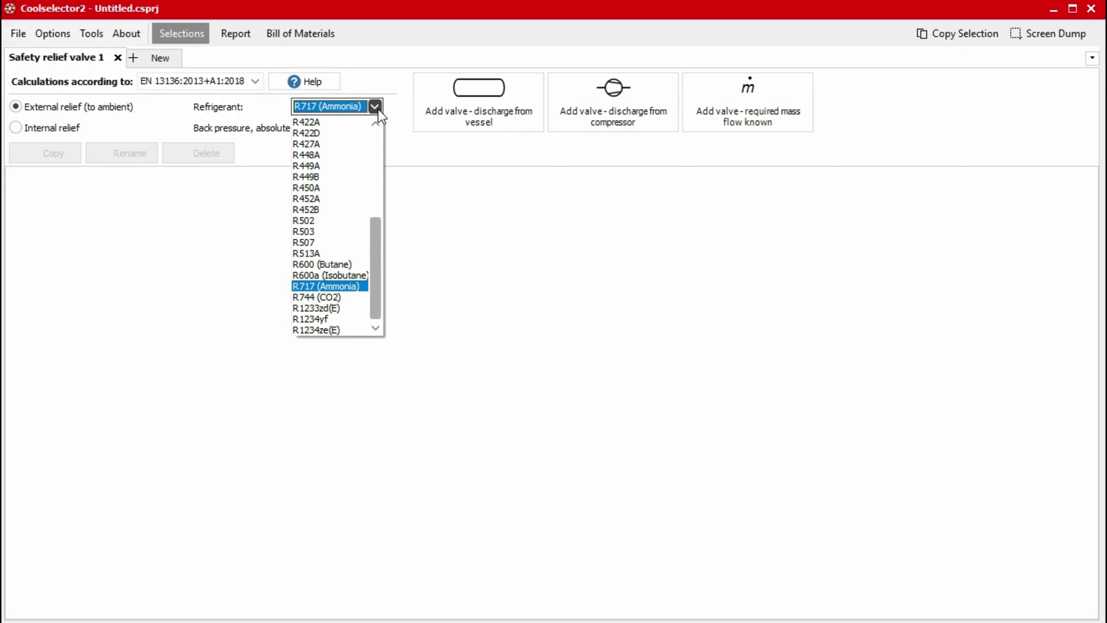
click(378, 113)
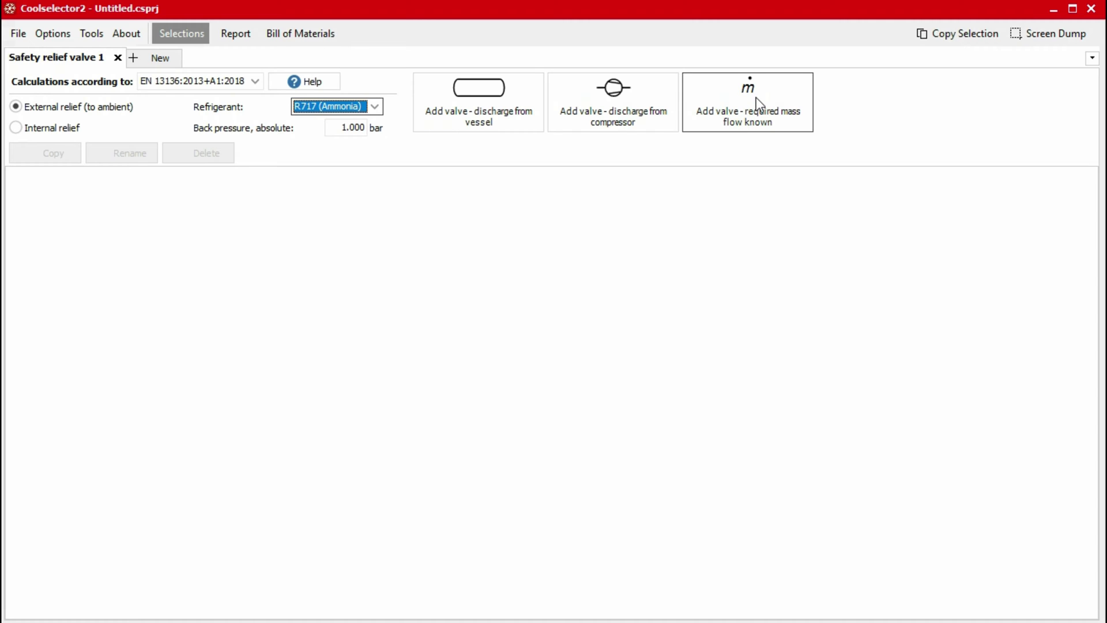
Add a discharge-from-vessel relief valve and rename it 'Surge Drum'
click(471, 104)
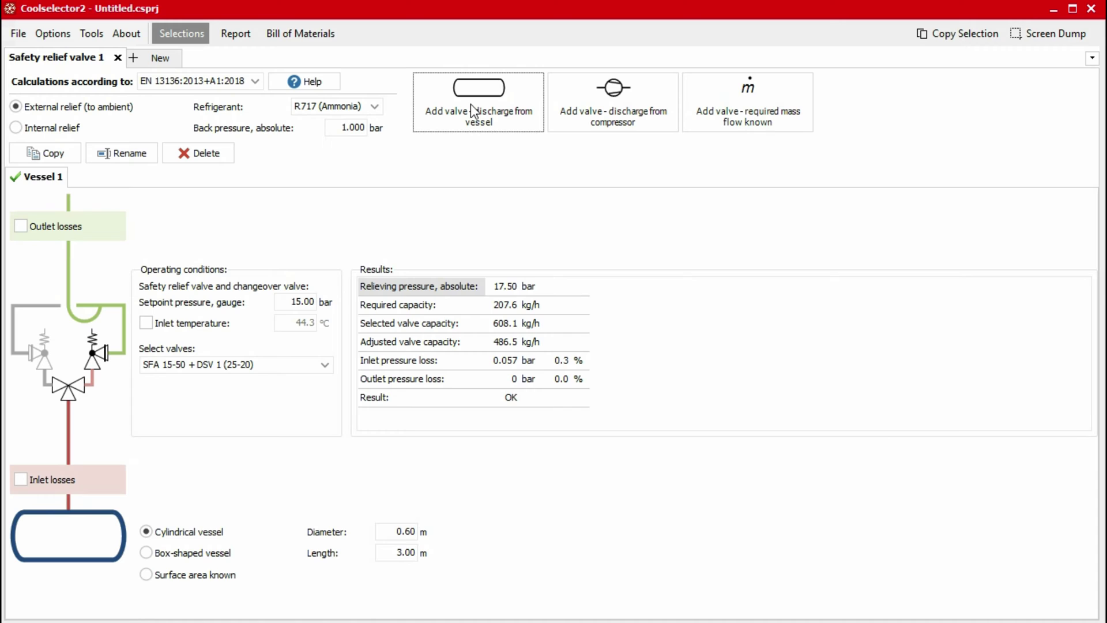
click(116, 161)
text(Surge Drum)
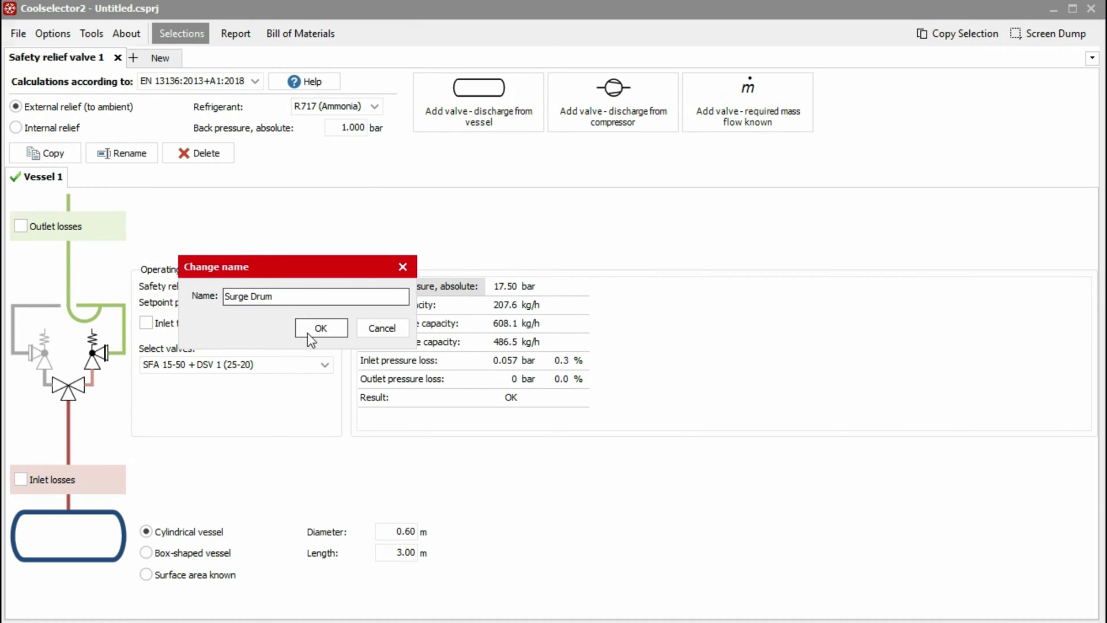
click(310, 333)
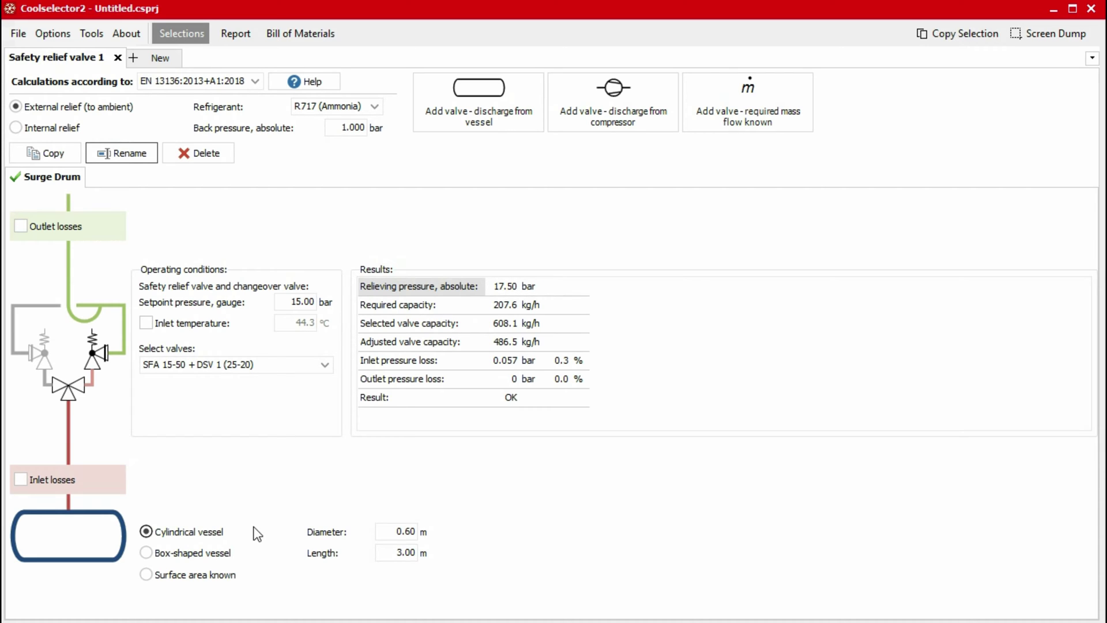
Keep the Surge Drum cylindrical at 2.00 m diameter, 5.00 m length, 16 bar gauge setpoint
click(221, 533)
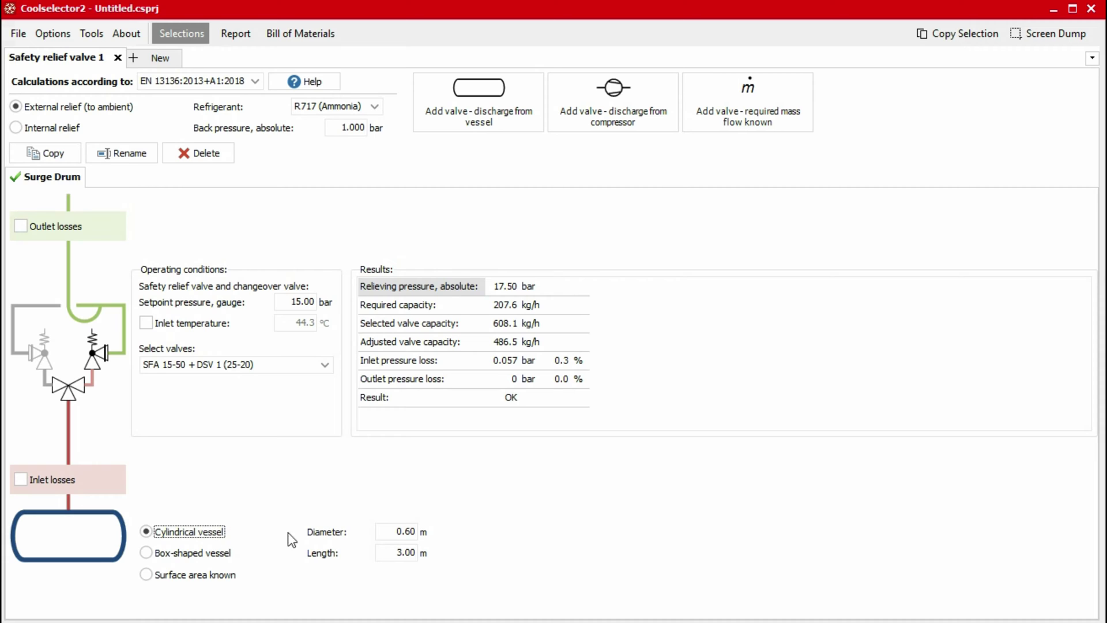
click(408, 529)
text(2)
key(Tab)
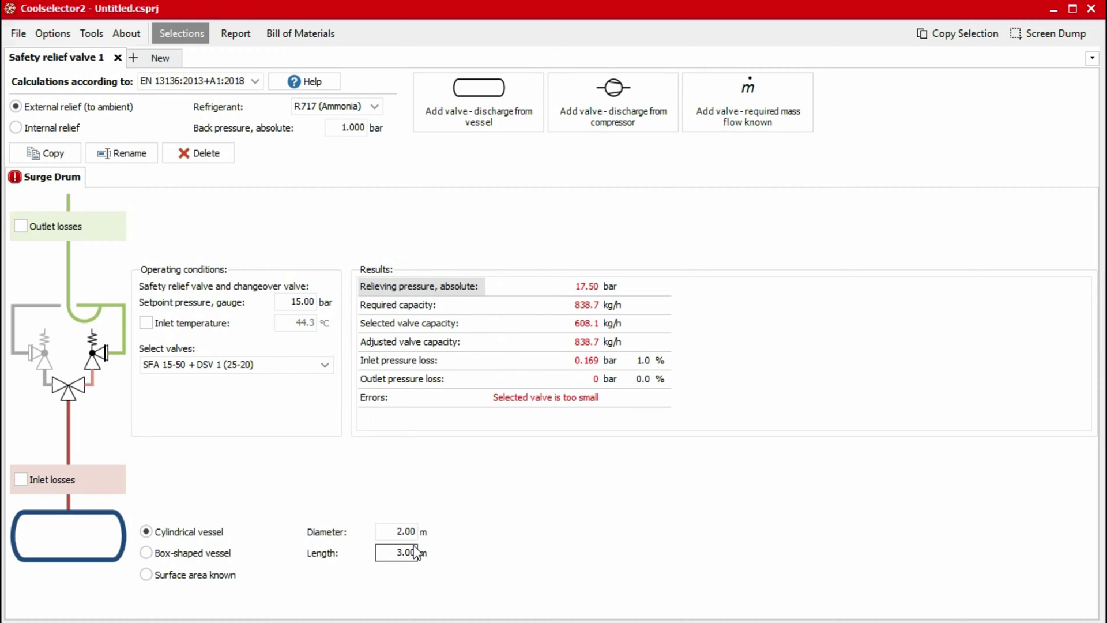
drag(420, 554, 399, 554)
text(5)
key(Tab)
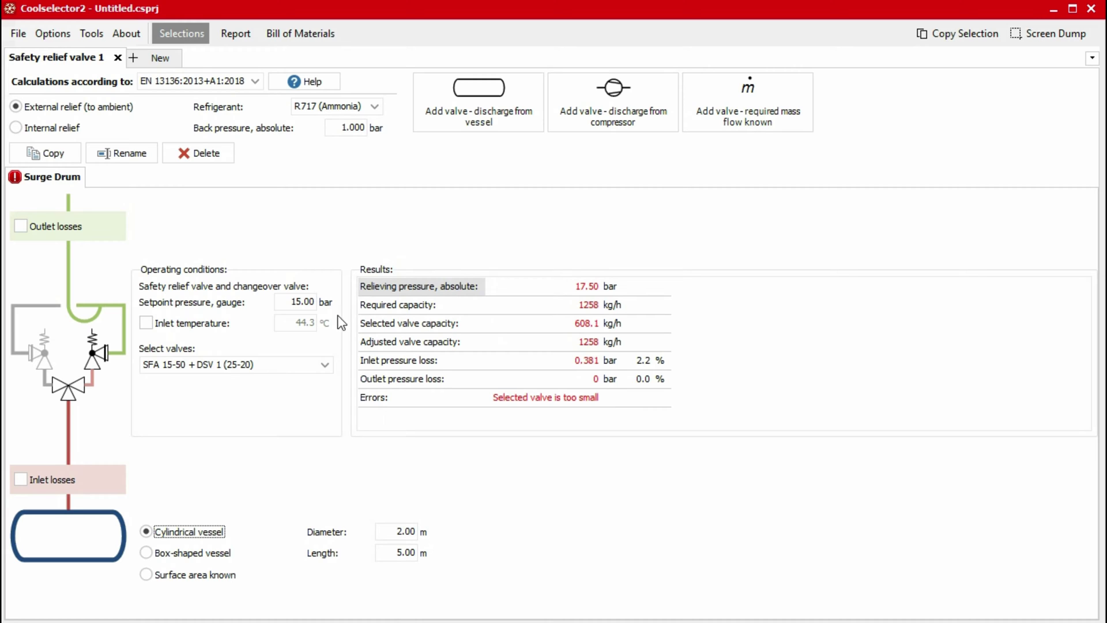
click(313, 302)
double_click(314, 301)
text(16)
key(Tab)
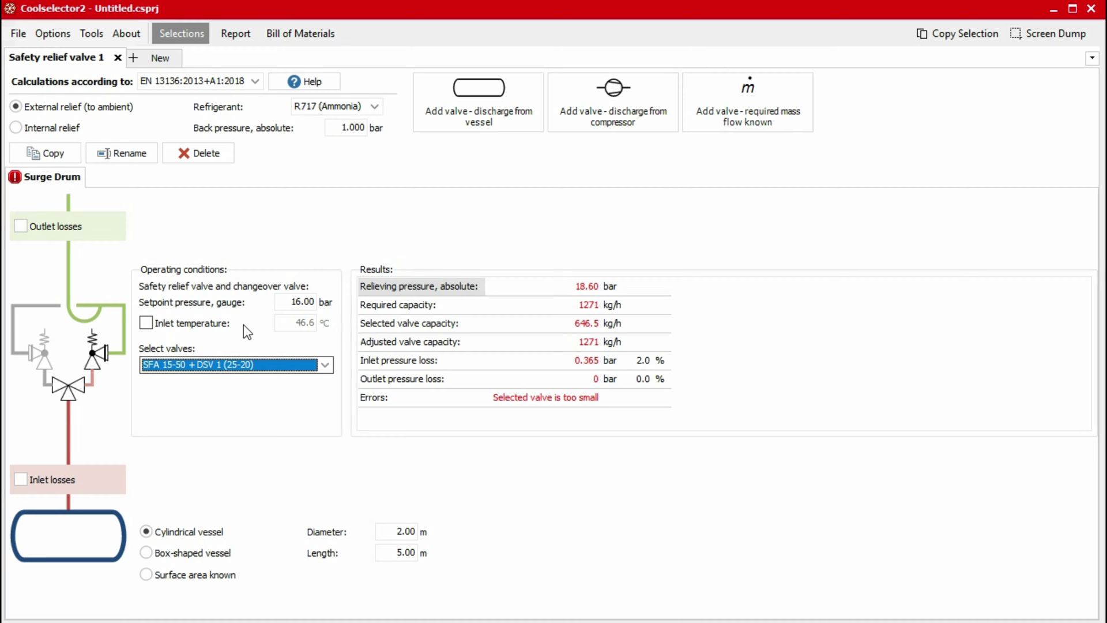
Try SFV 25 + DSV 2 (32-32), then settle on SFV 20 + DSV 2 (25-25)
click(325, 366)
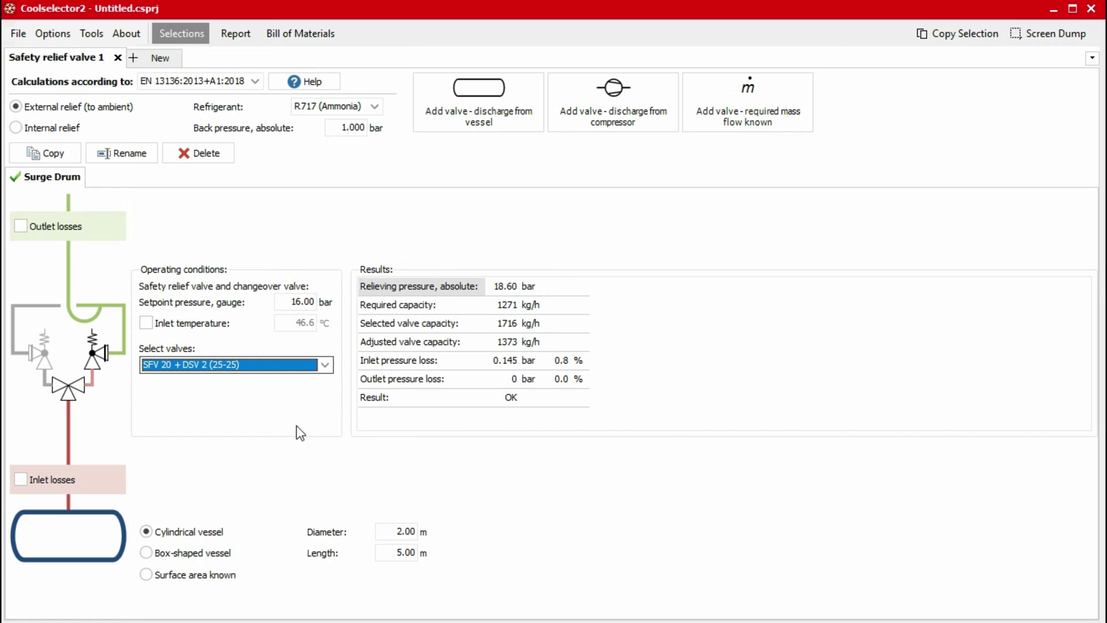
click(325, 364)
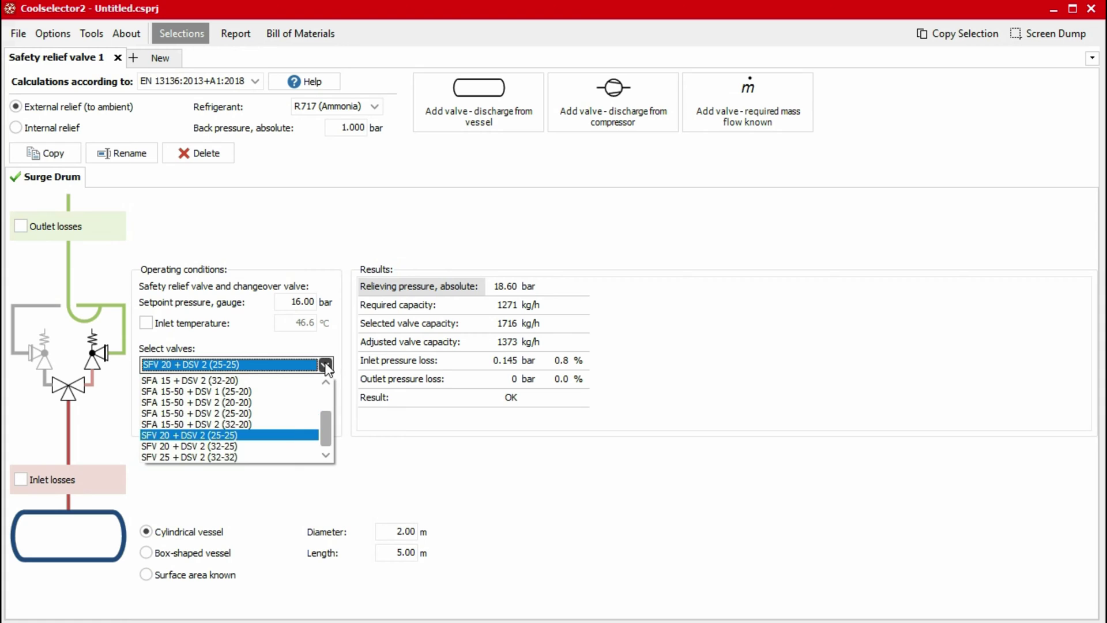
click(283, 457)
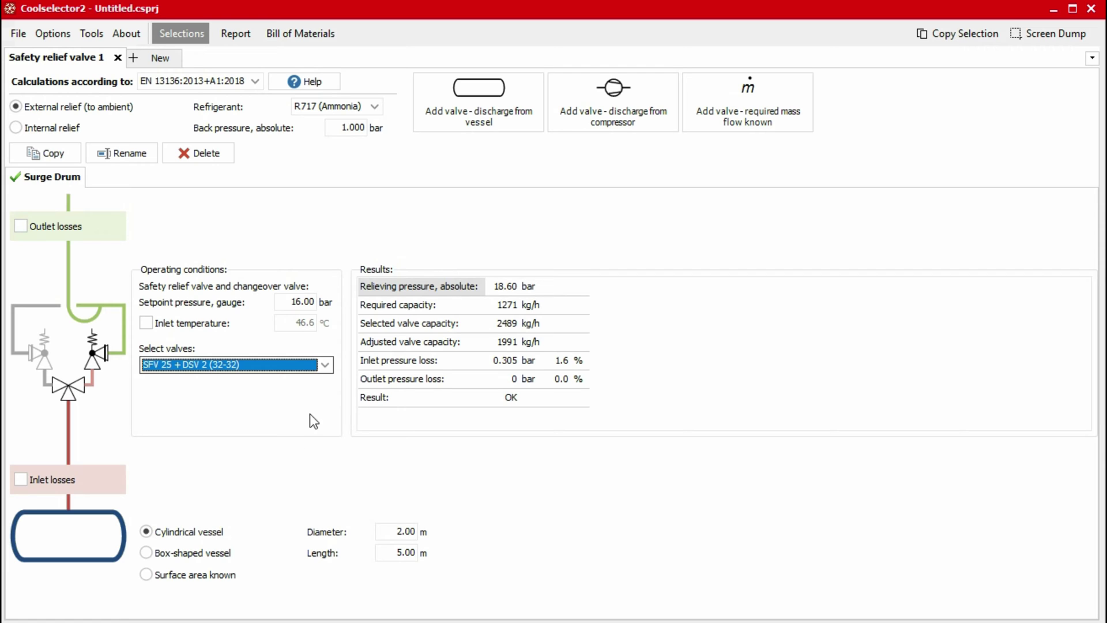
click(325, 366)
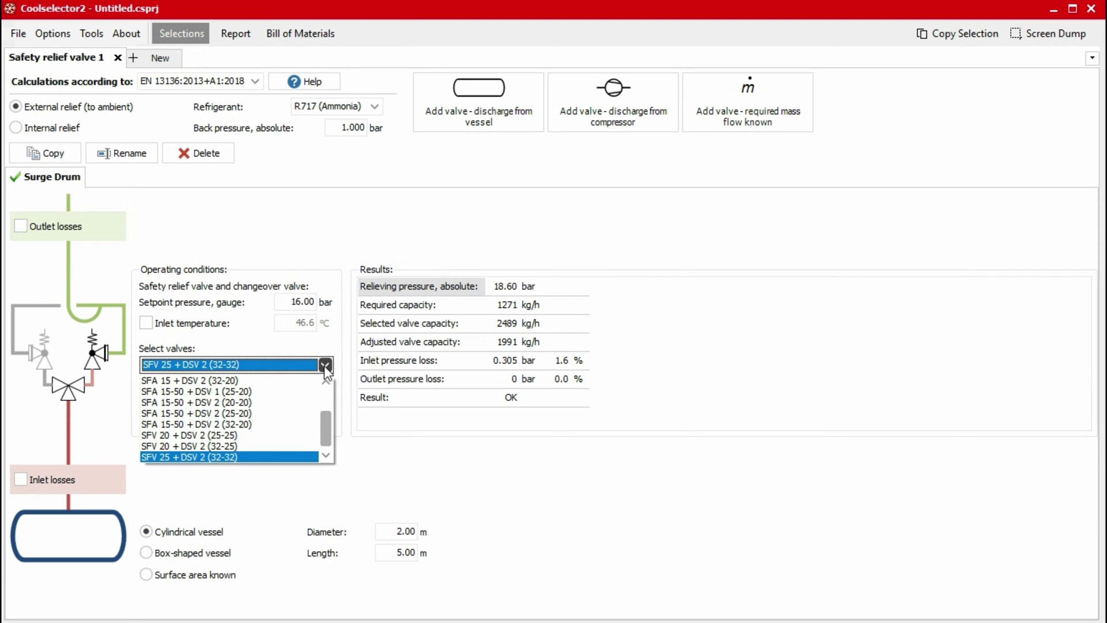
click(296, 433)
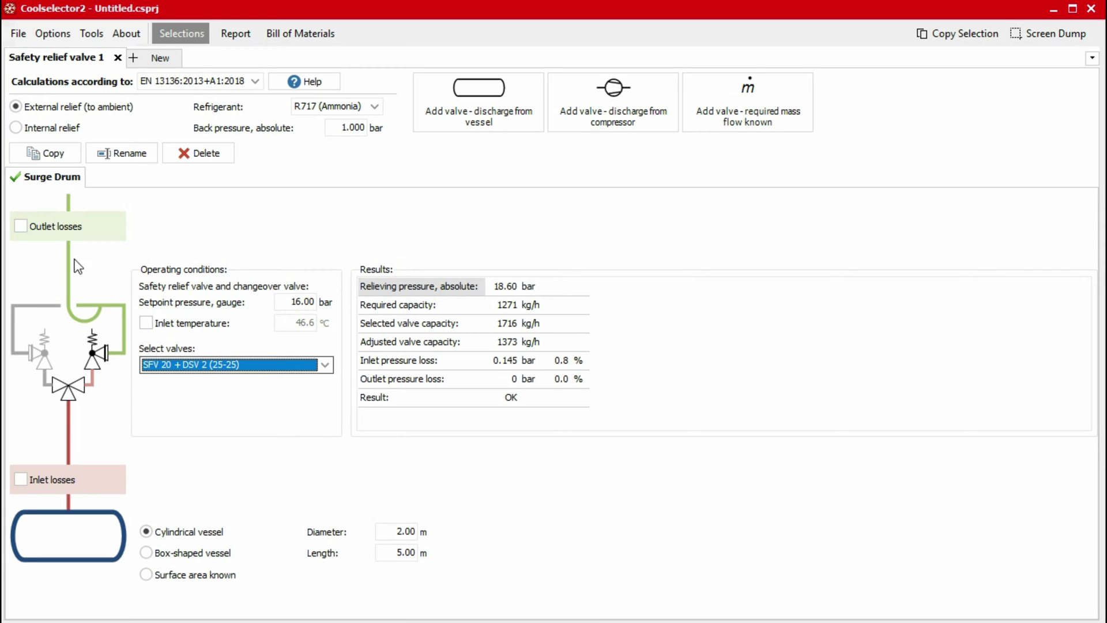
Include outlet losses with a 10 m outlet pipe length
click(21, 226)
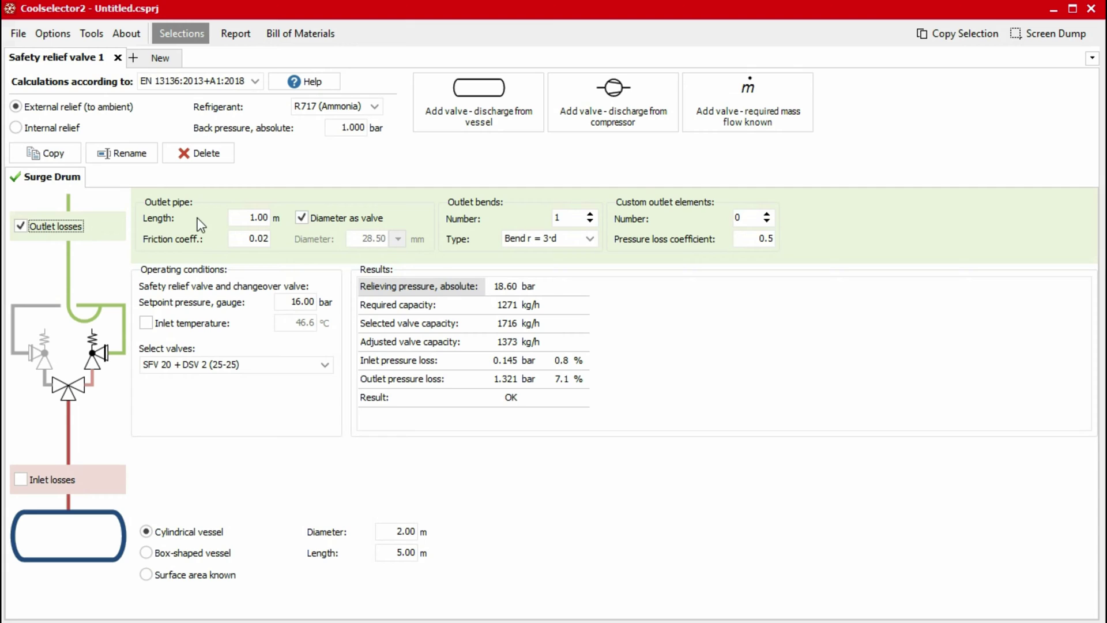
click(247, 216)
text(10)
key(Tab)
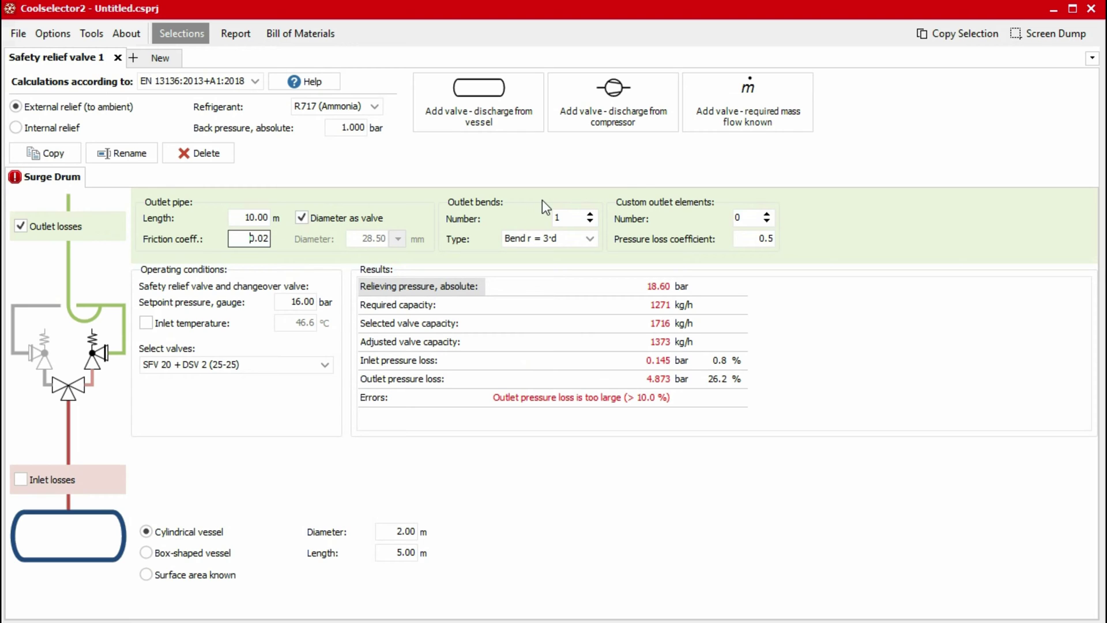
Give the outlet pipe six r = 3·d bends and one custom element
click(573, 217)
click(591, 215)
click(591, 214)
click(591, 240)
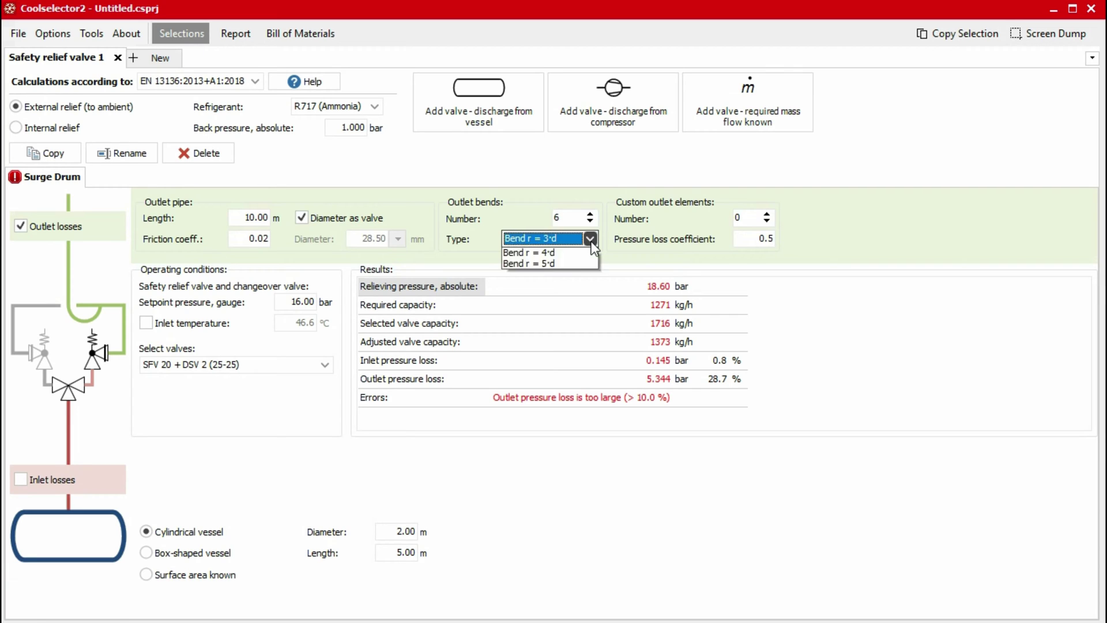
click(591, 241)
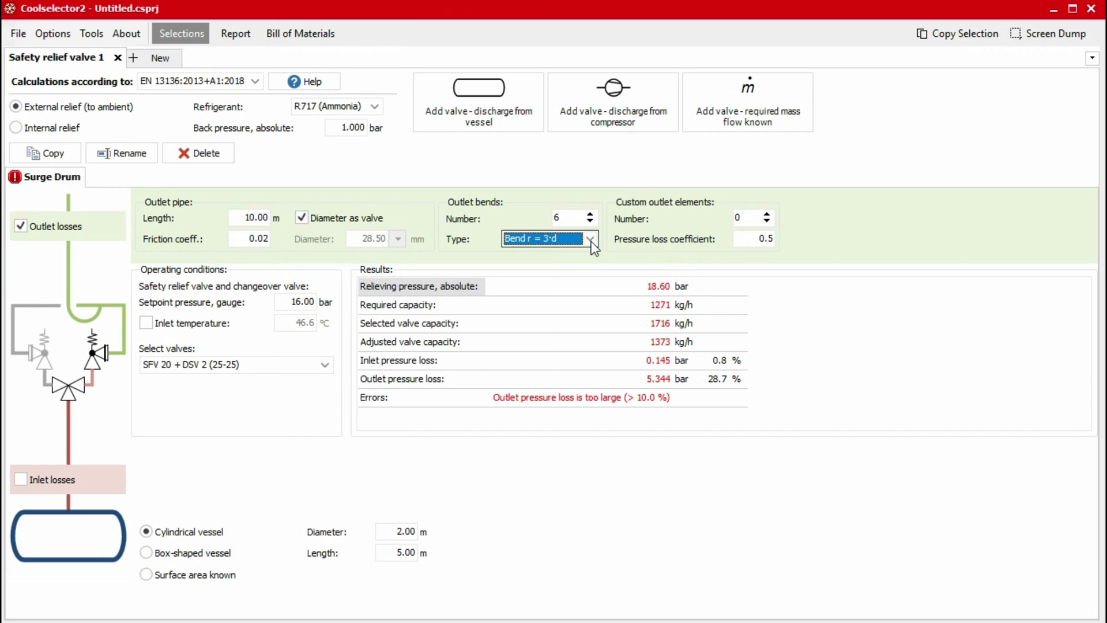
click(766, 215)
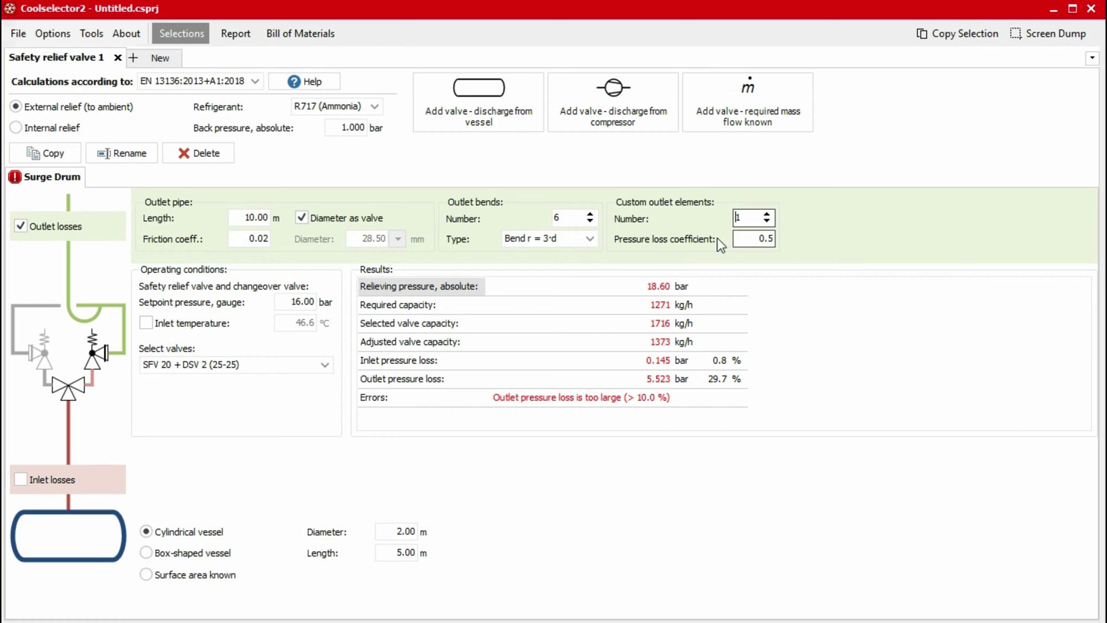
Use a custom 43.10 mm outlet pipe diameter and include inlet losses
click(304, 223)
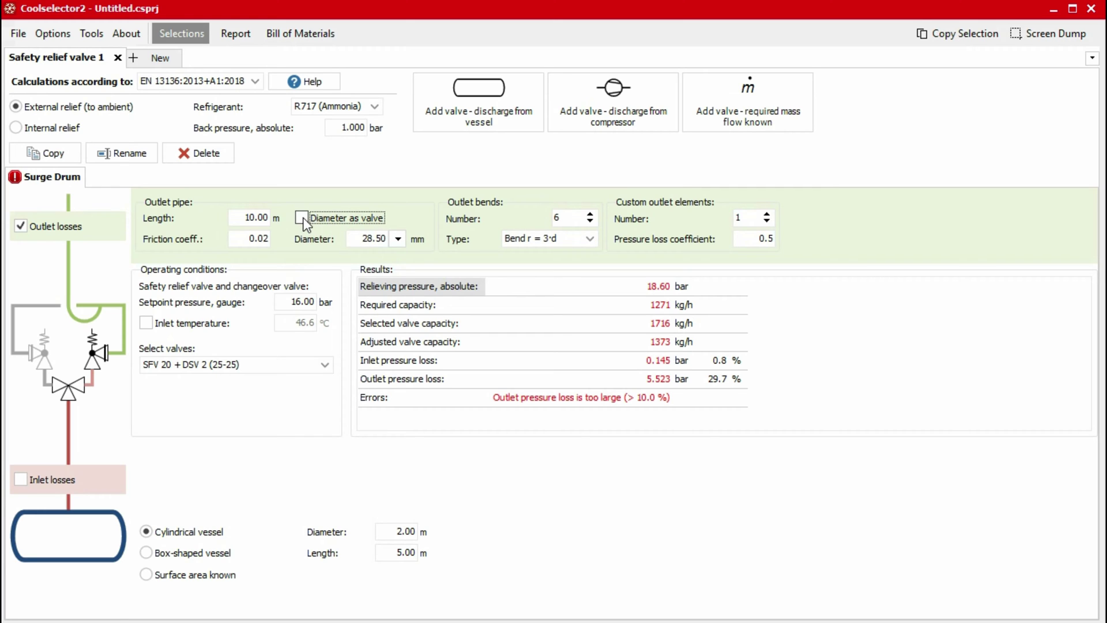
click(397, 238)
click(423, 330)
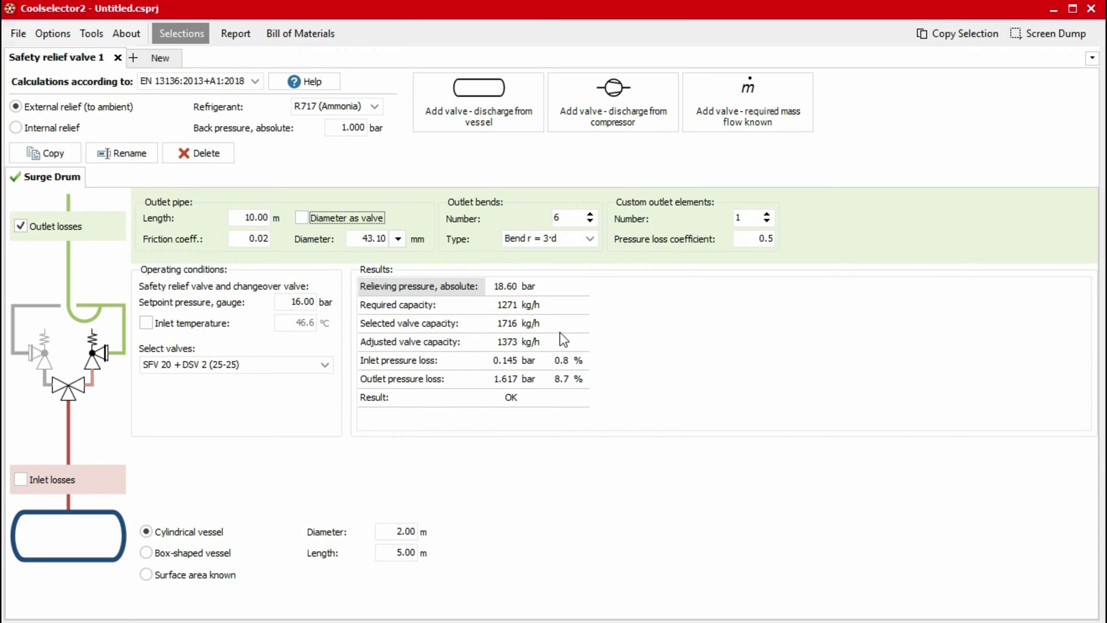
click(21, 480)
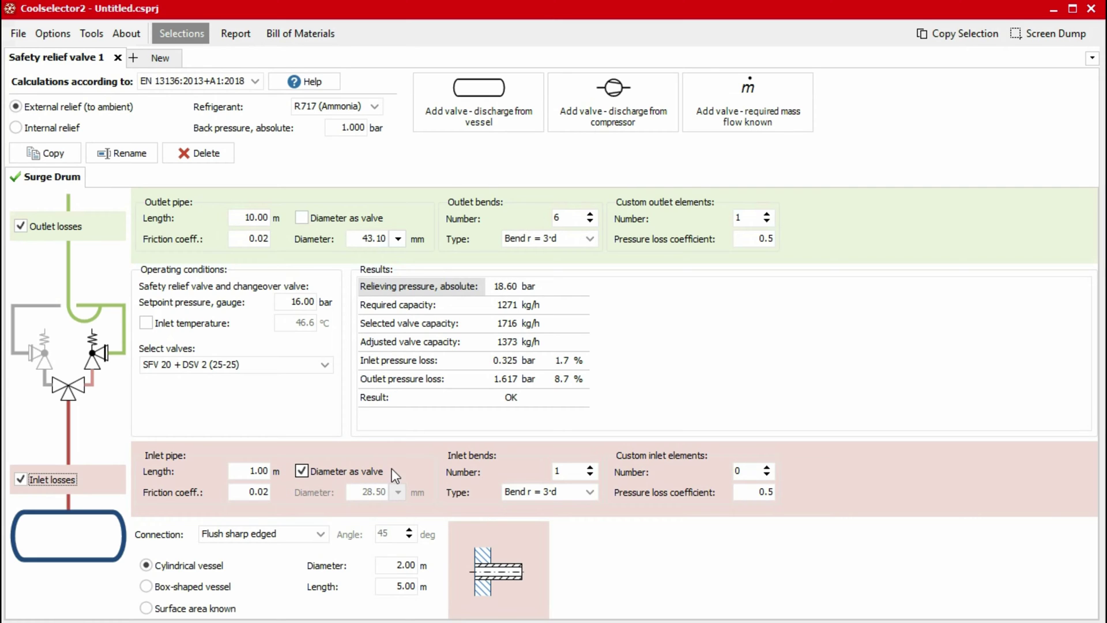
Set inlet bends to 0 and keep the Flush sharp edged connection
click(589, 468)
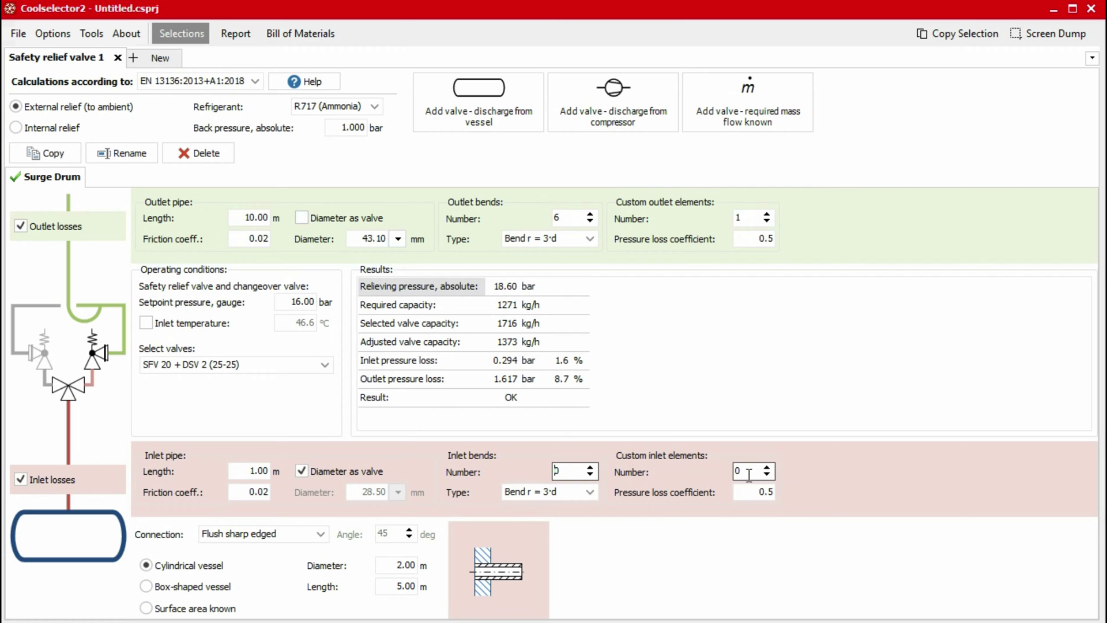
click(324, 534)
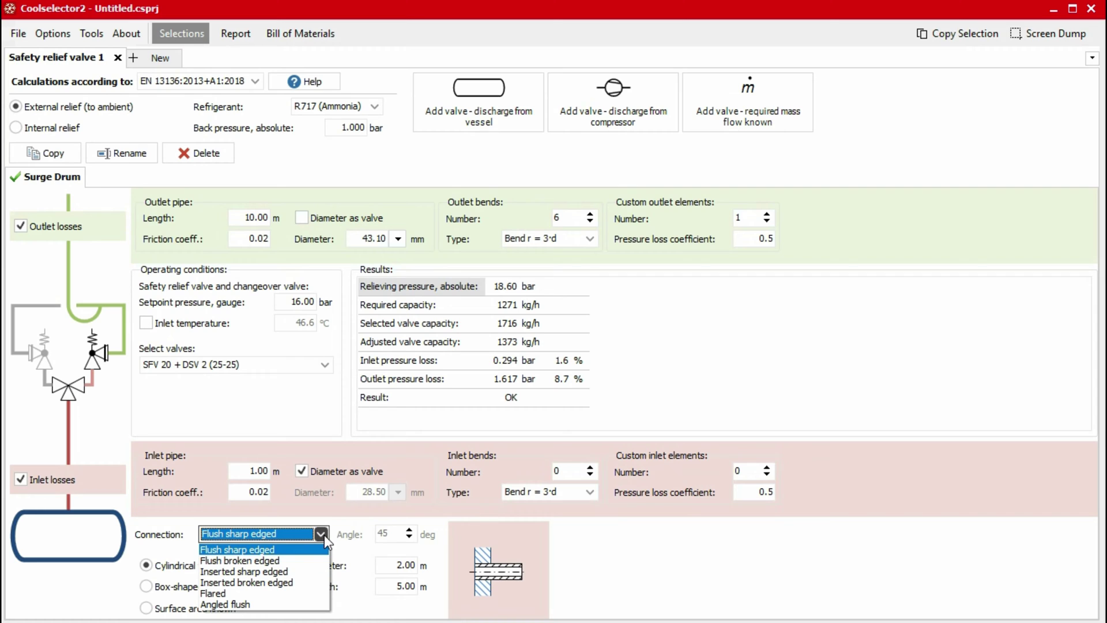
click(324, 536)
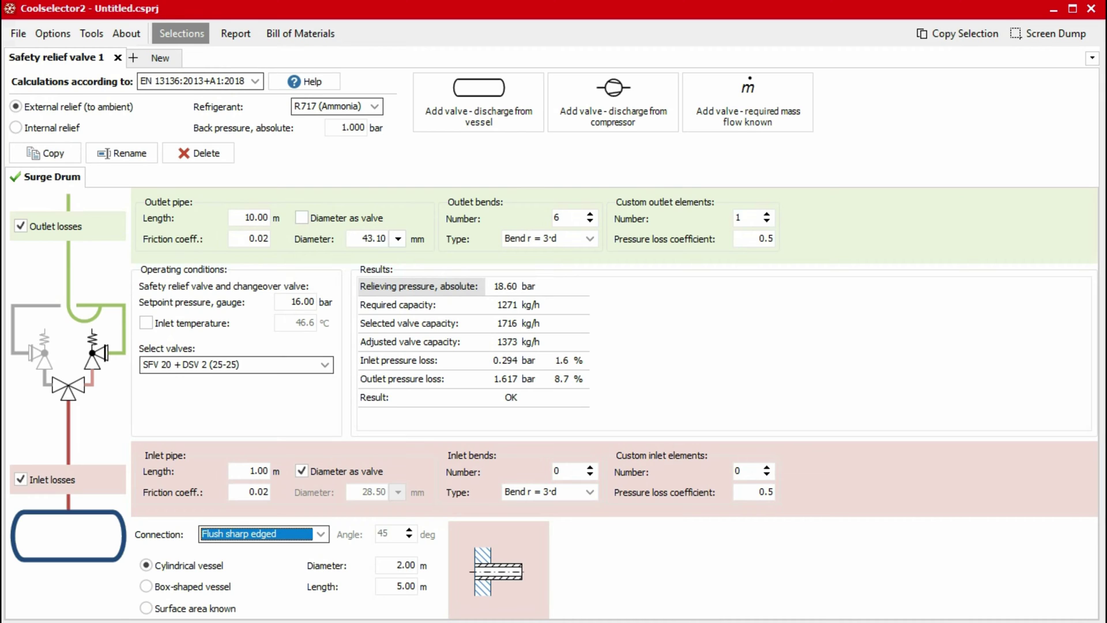
Add a second vessel relief valve and name it 'Economizer'
click(488, 96)
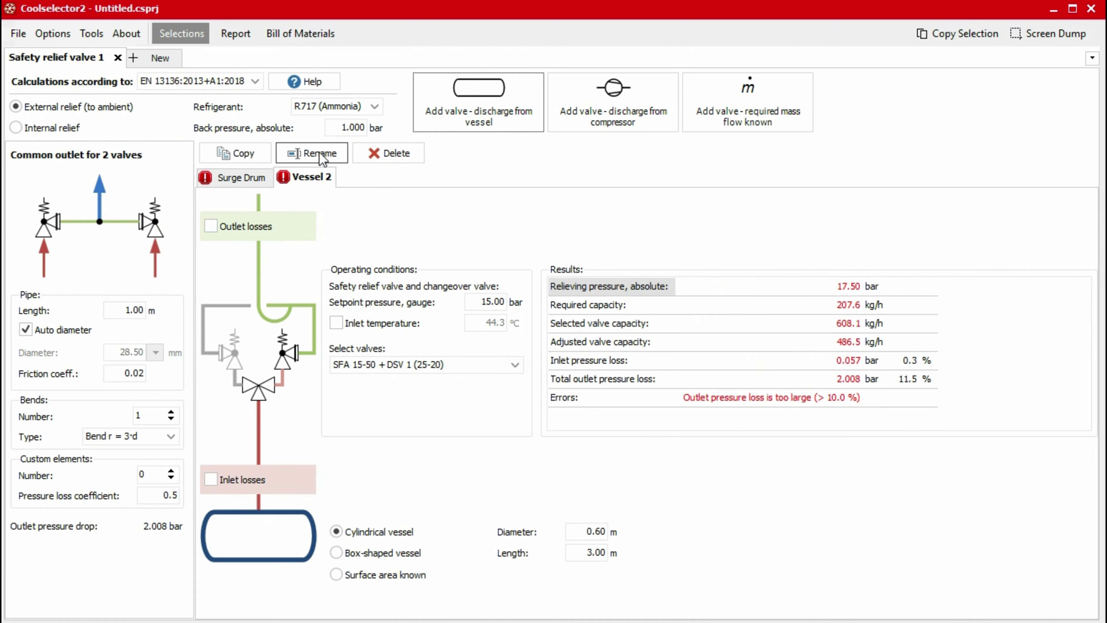
click(320, 153)
text(Economizer)
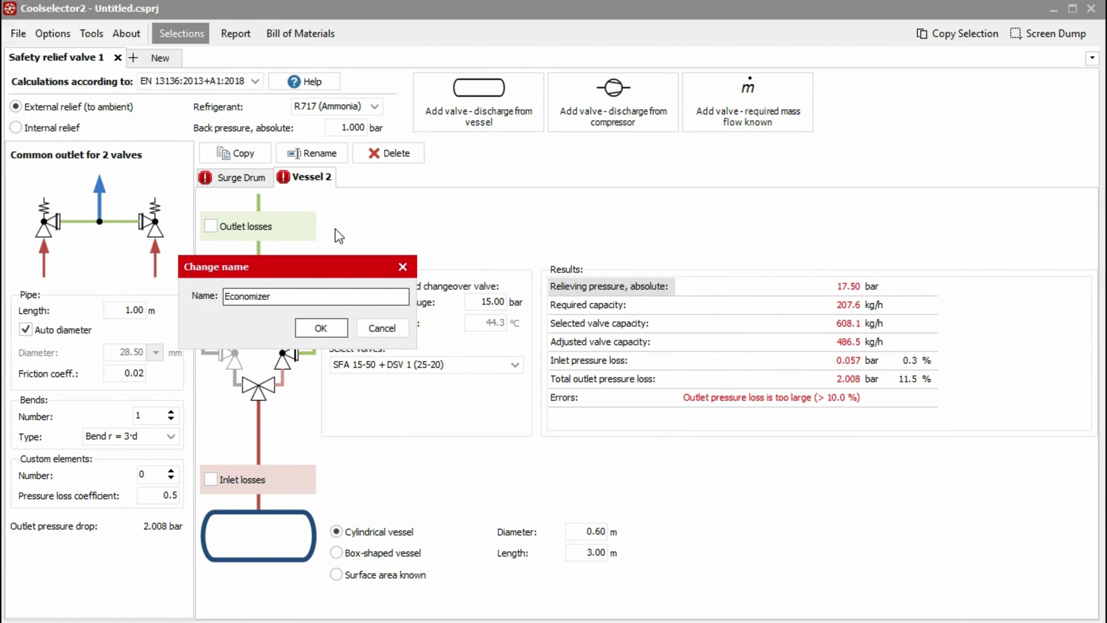
click(333, 333)
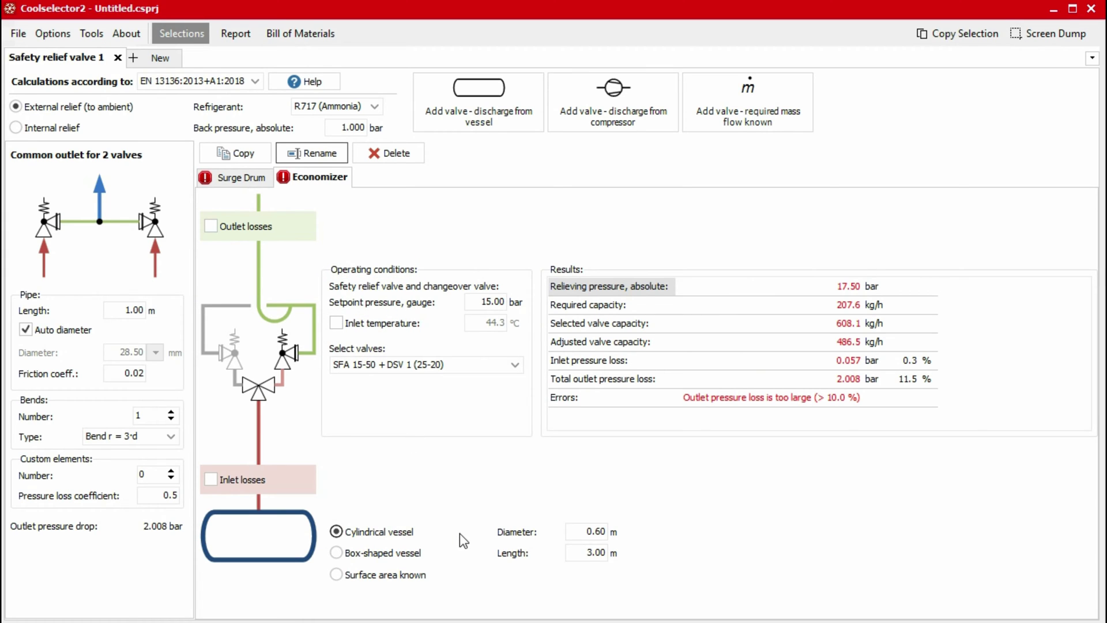
Set the Economizer vessel to 0.90 m diameter, 2.00 m length and 22 bar setpoint
click(603, 531)
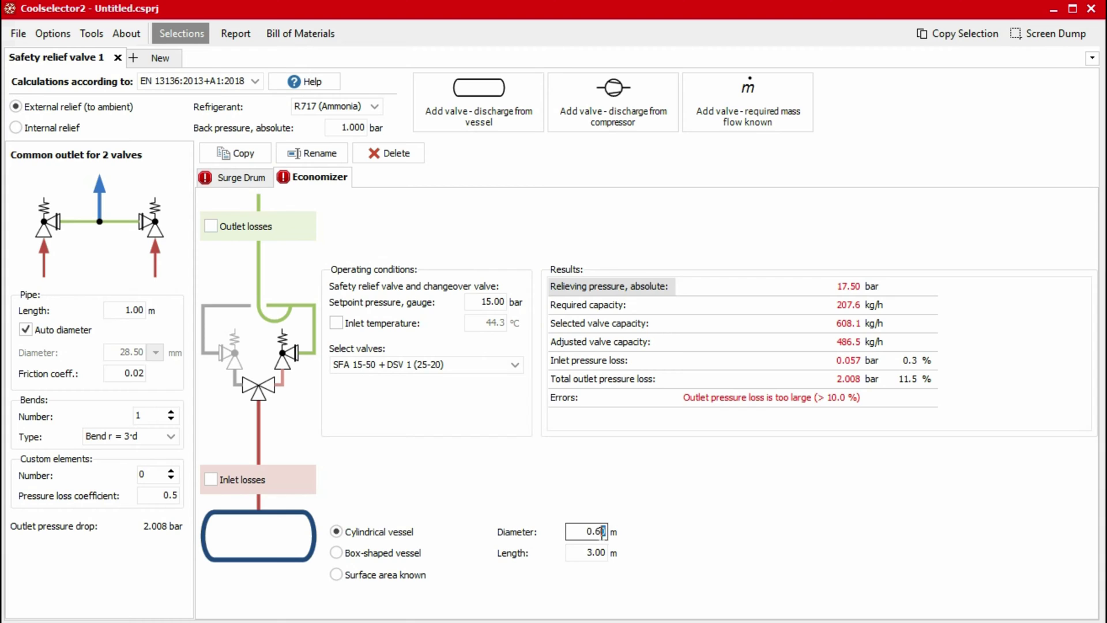
double_click(604, 531)
text(0.90)
key(Tab)
double_click(598, 552)
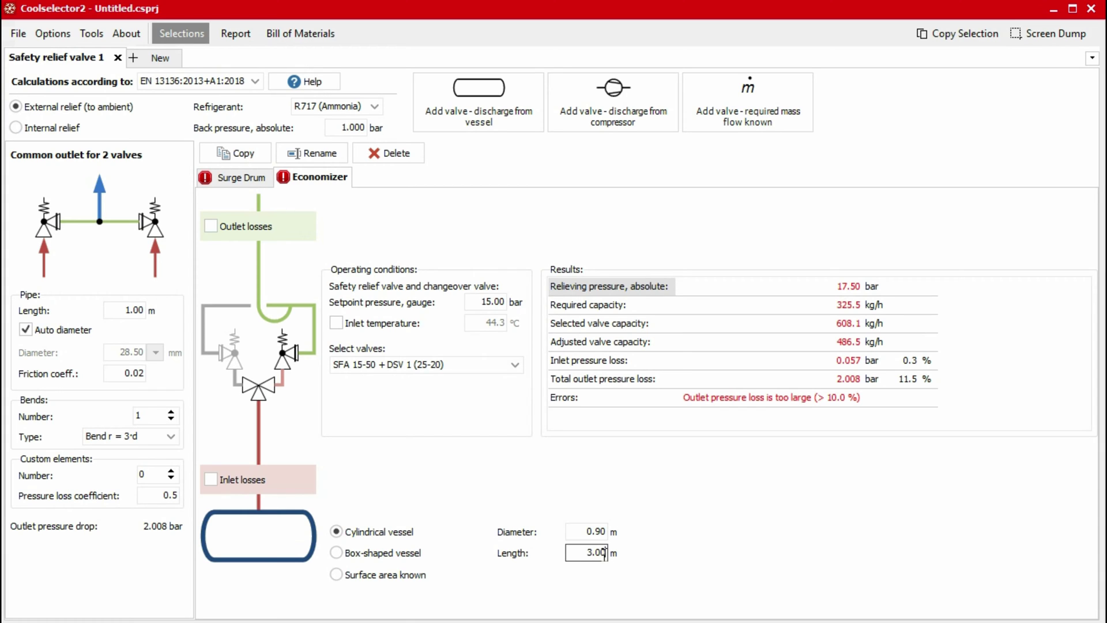
text(2.00)
key(Tab)
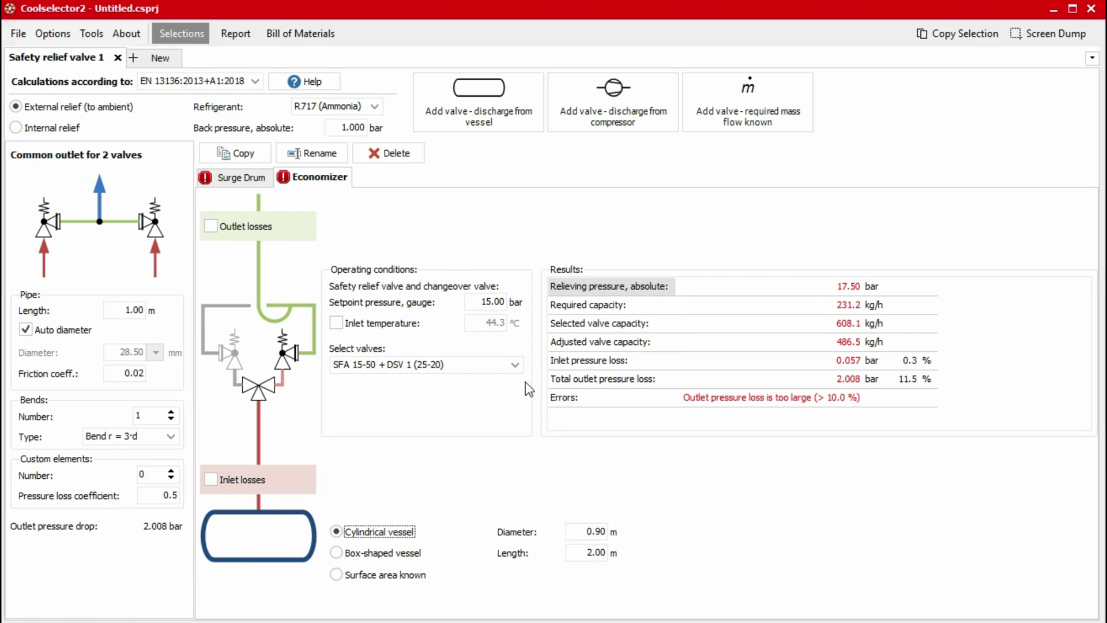
double_click(488, 302)
text(22.00)
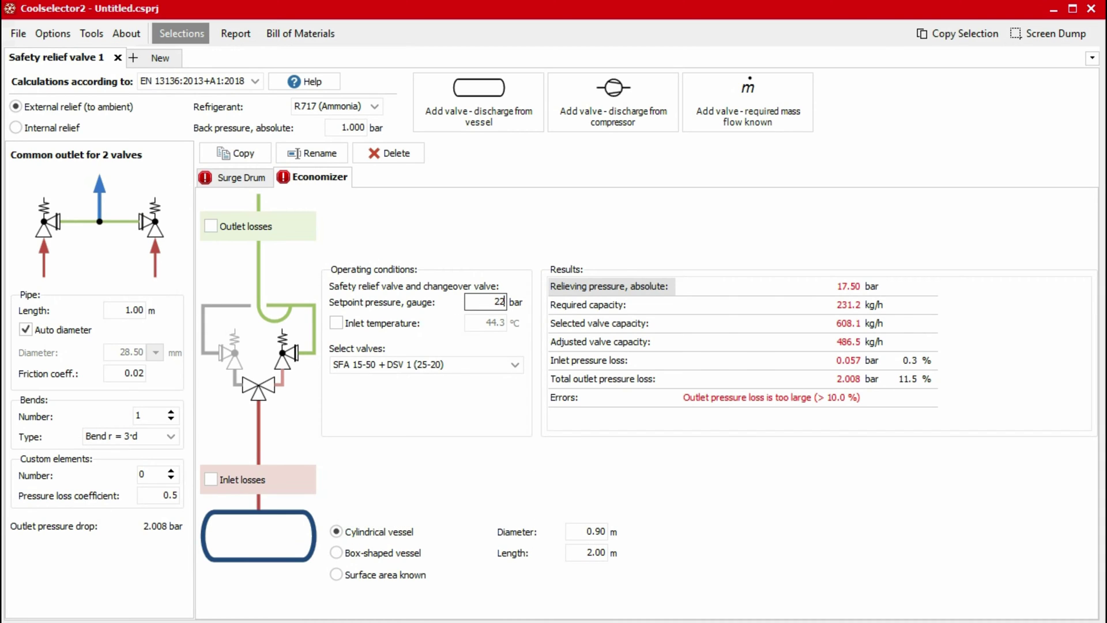
key(Tab)
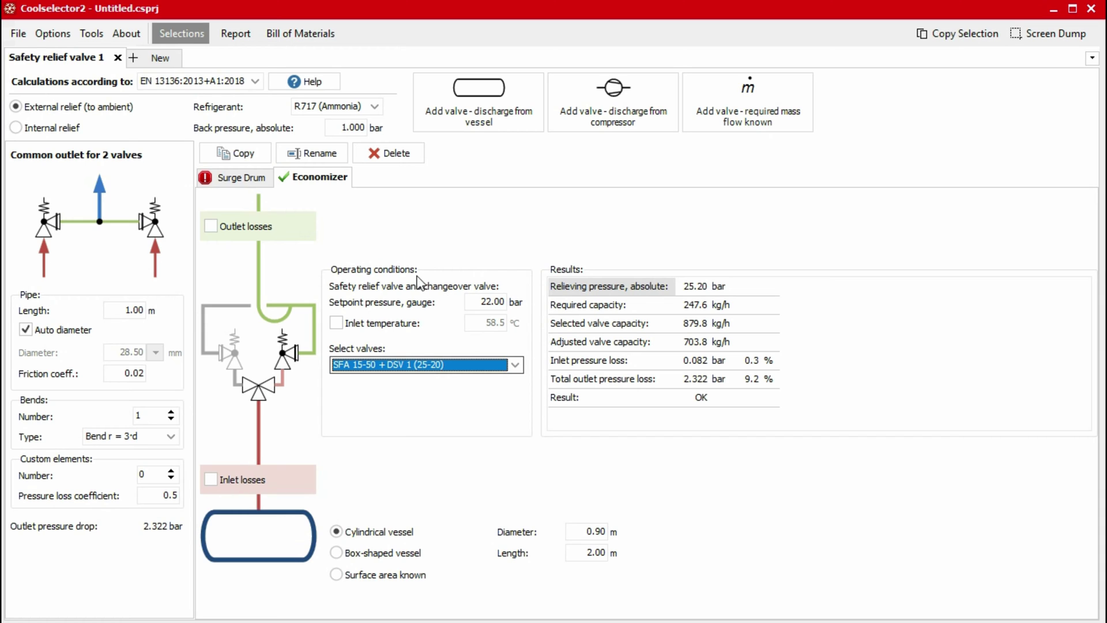
Include Economizer outlet losses with a 10 m pipe and two r = 3·d bends
click(210, 226)
key(Tab)
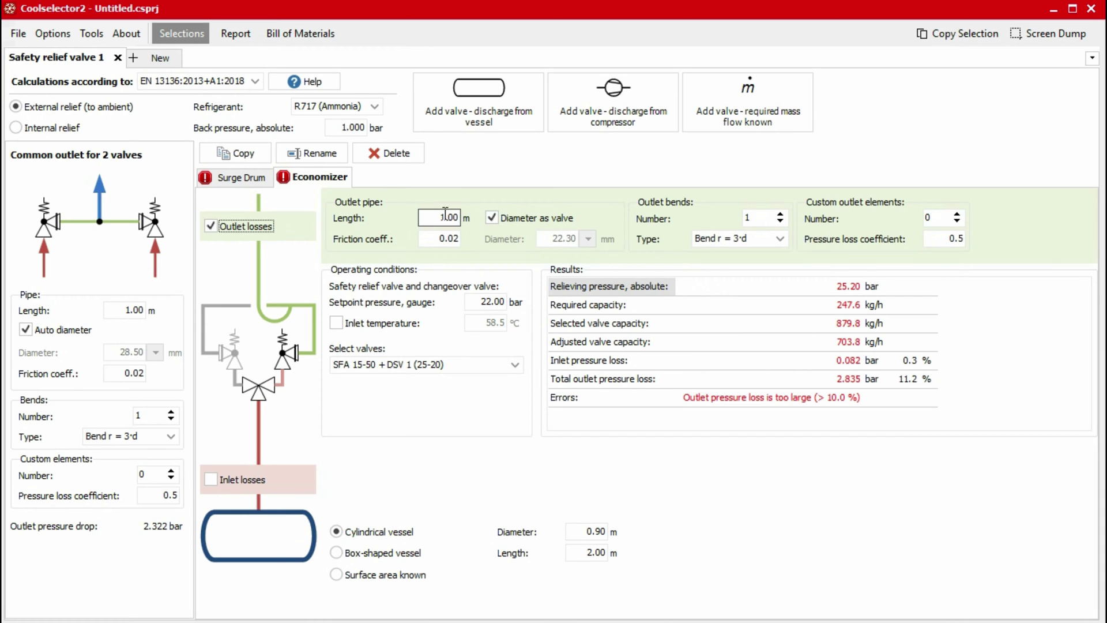
text(1)
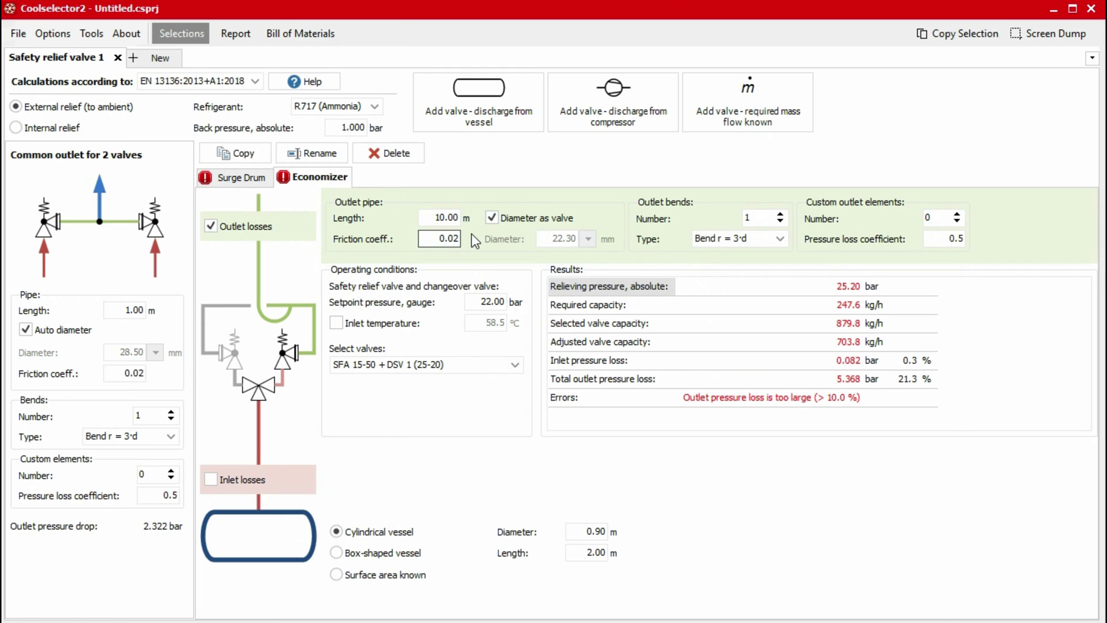
click(782, 214)
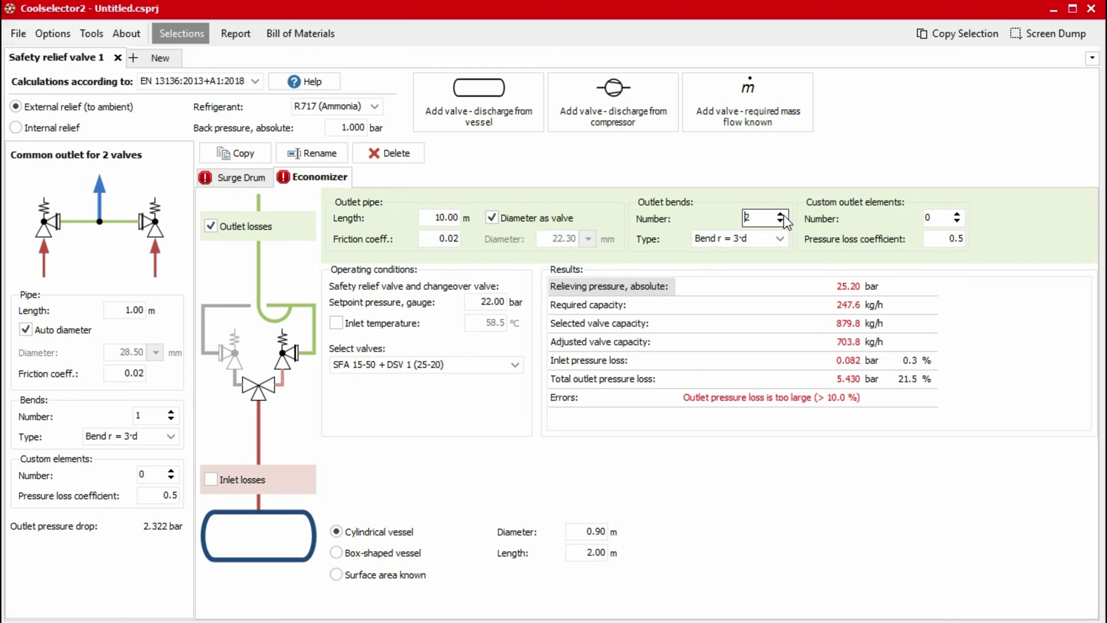
click(783, 239)
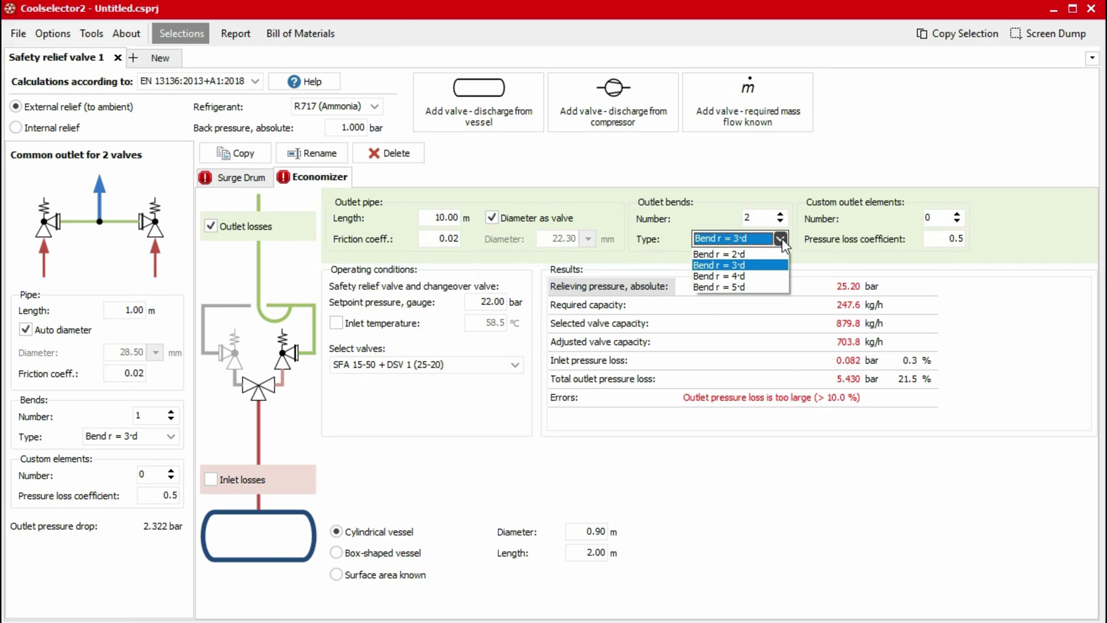
click(782, 237)
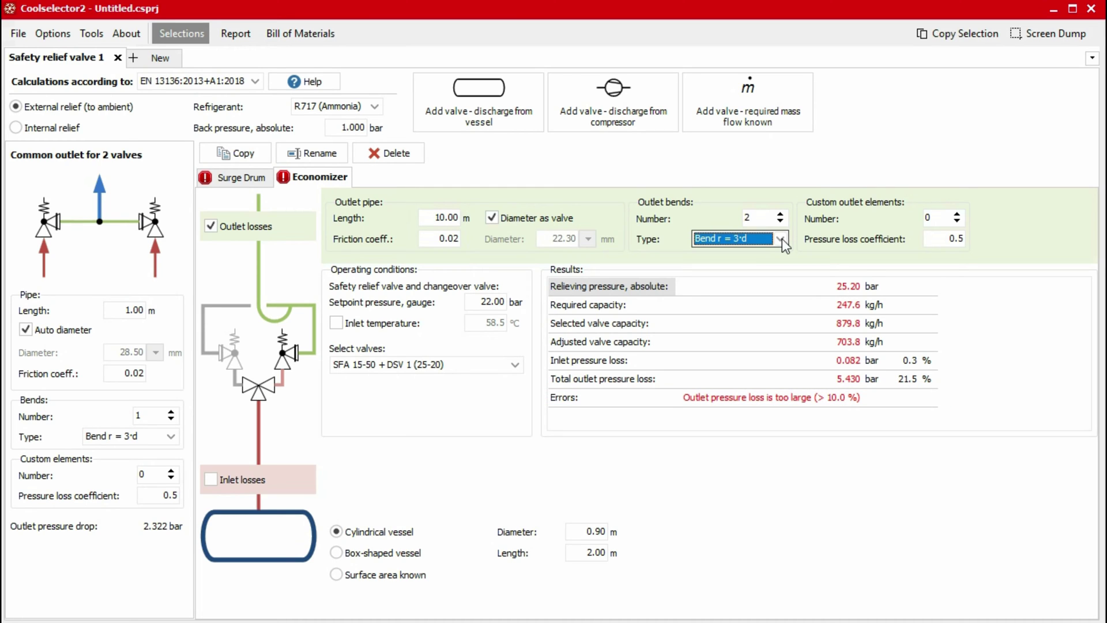
Switch the Economizer valve combination to BSV 8 + DSV 1 (25-20)
click(519, 366)
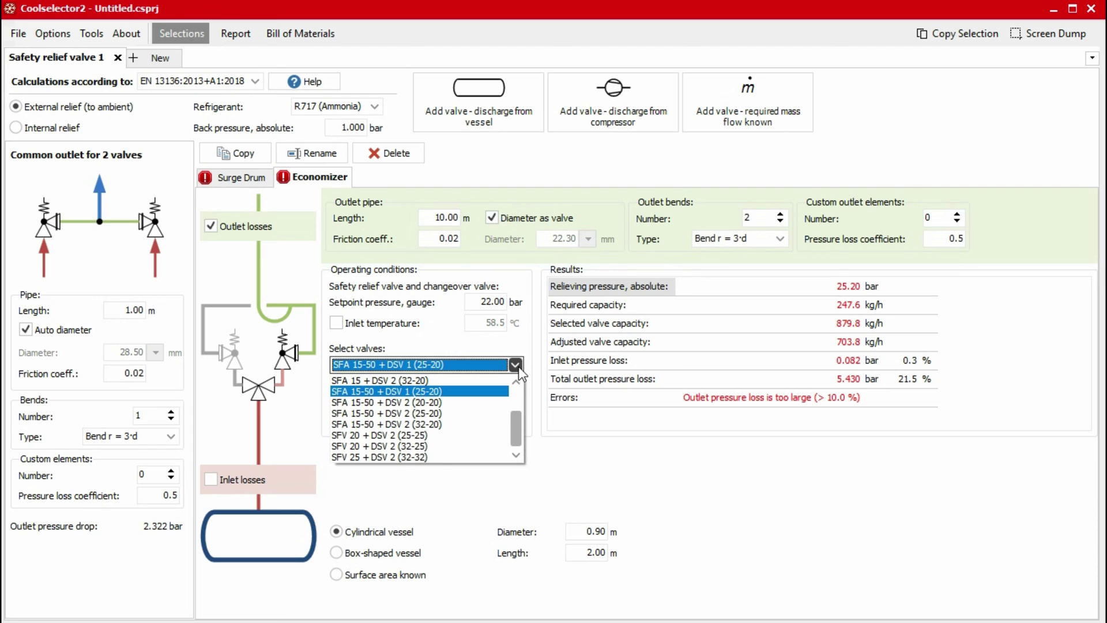
click(518, 383)
click(518, 384)
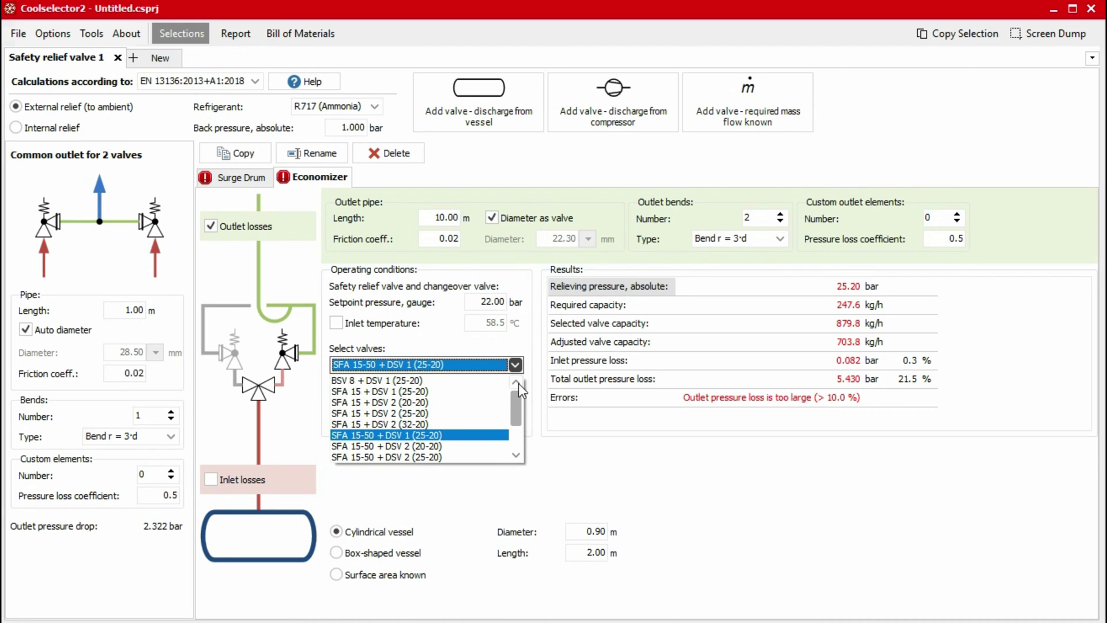
click(483, 381)
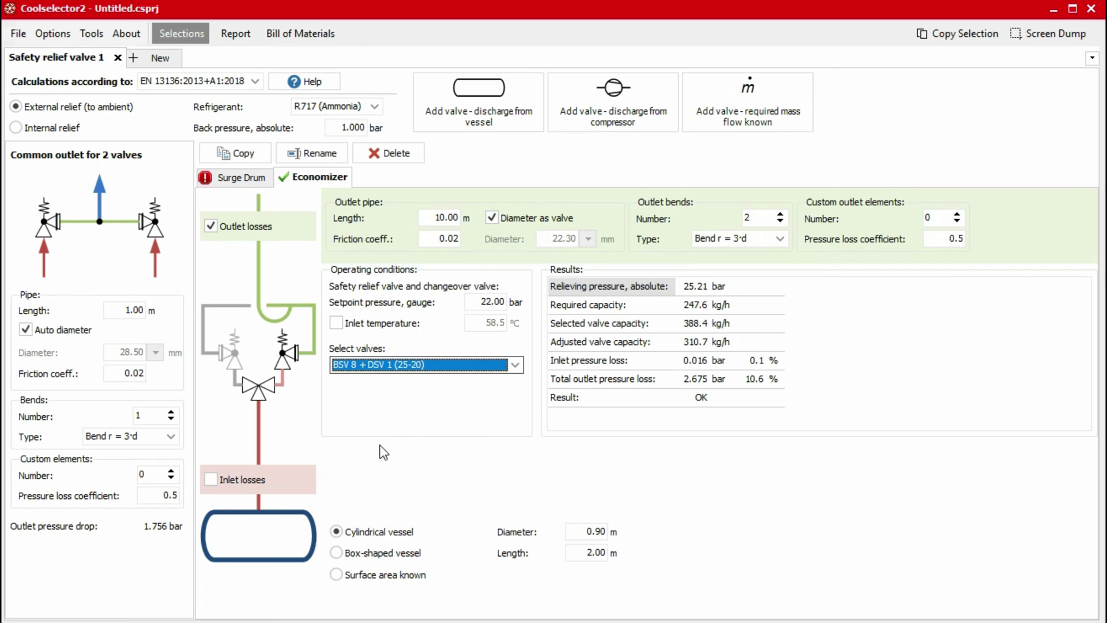
Turn on Economizer inlet losses, set 2 inlet bends, and keep the Flush sharp edged connection
click(211, 480)
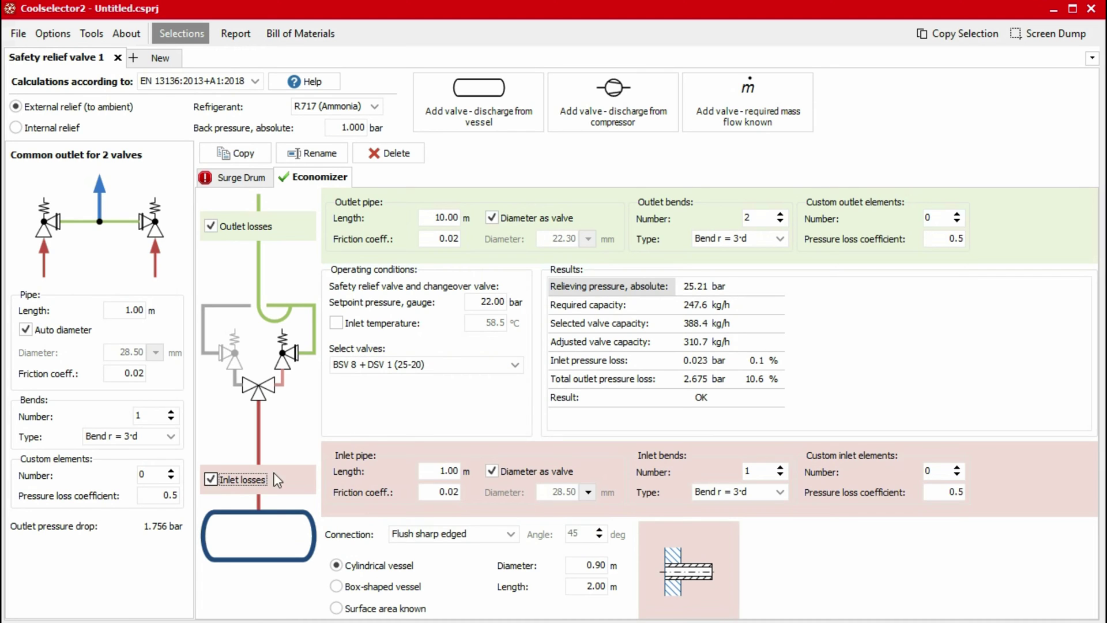
click(781, 467)
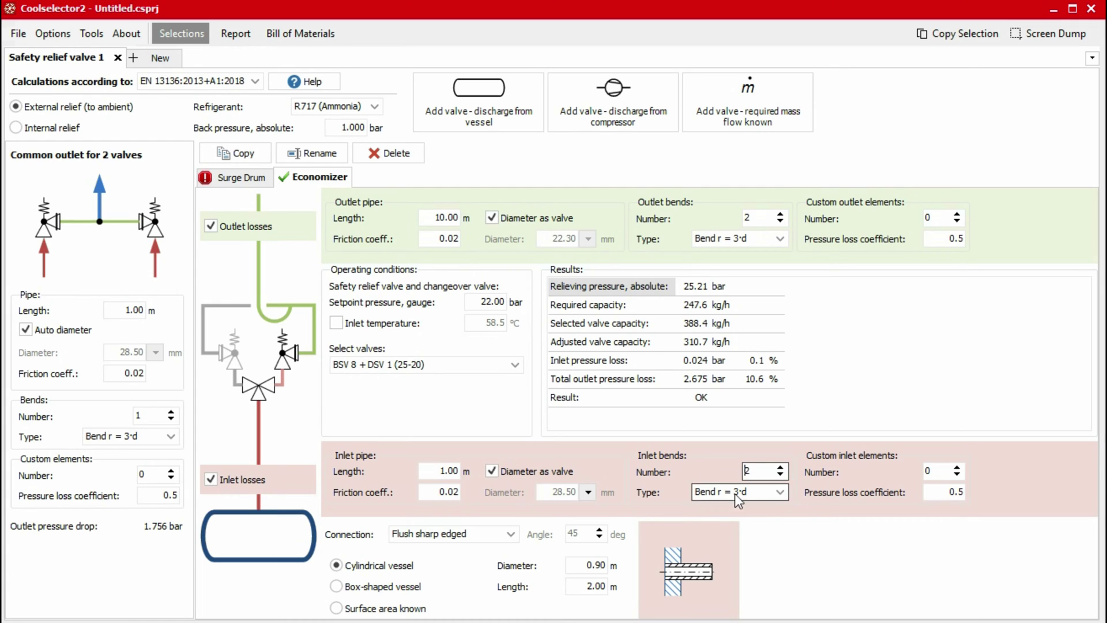
click(515, 532)
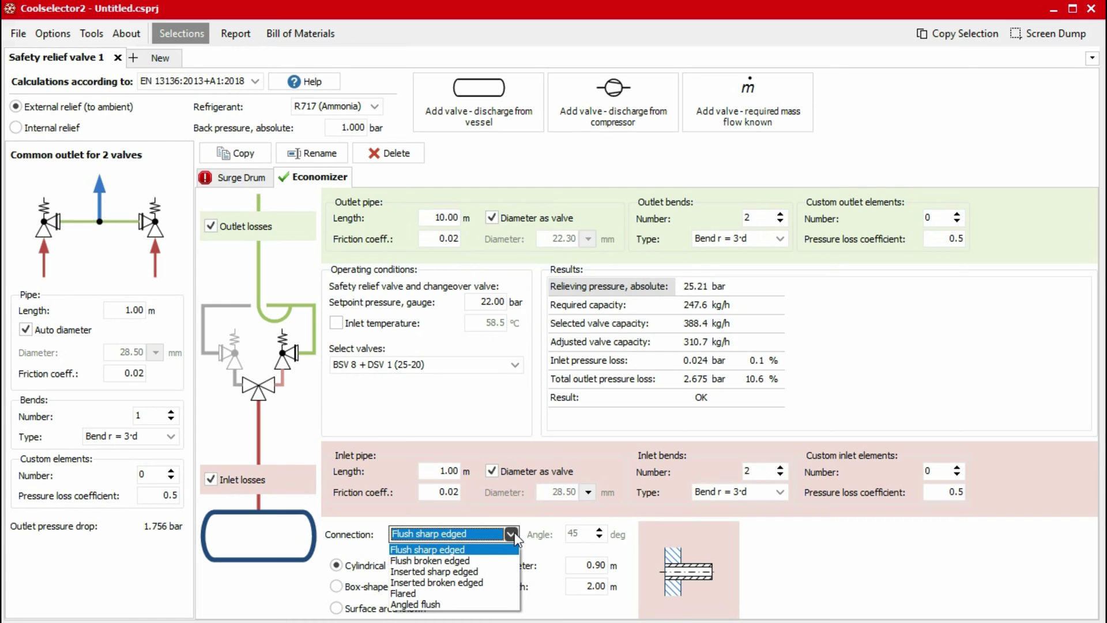
click(514, 531)
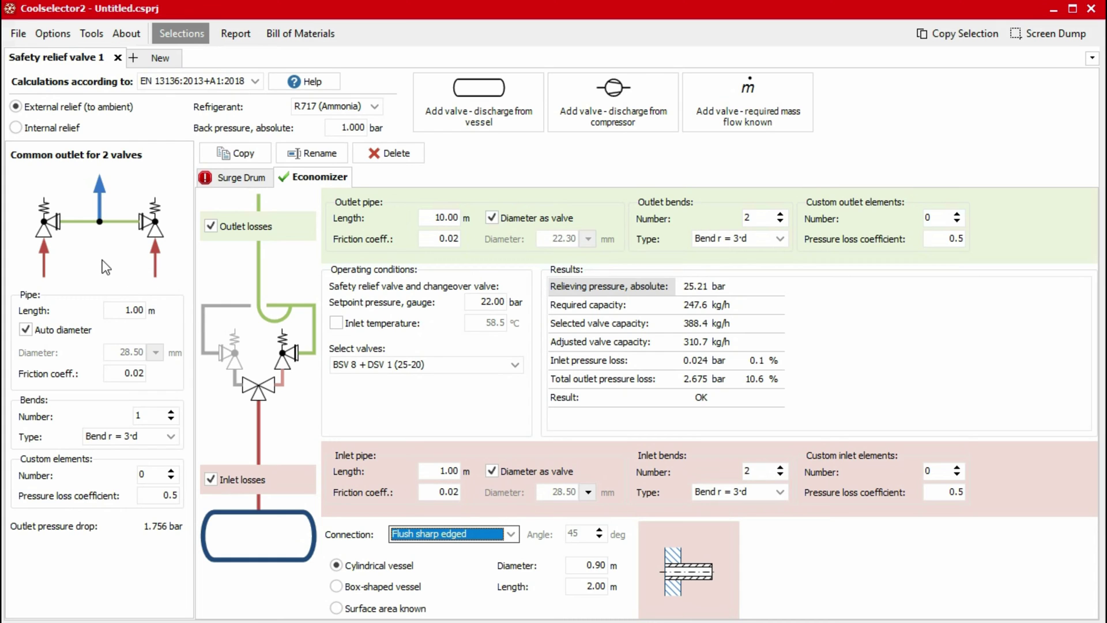
On the Surge Drum selection, turn off Auto diameter and set the common outlet to DIN-EN 40
click(238, 182)
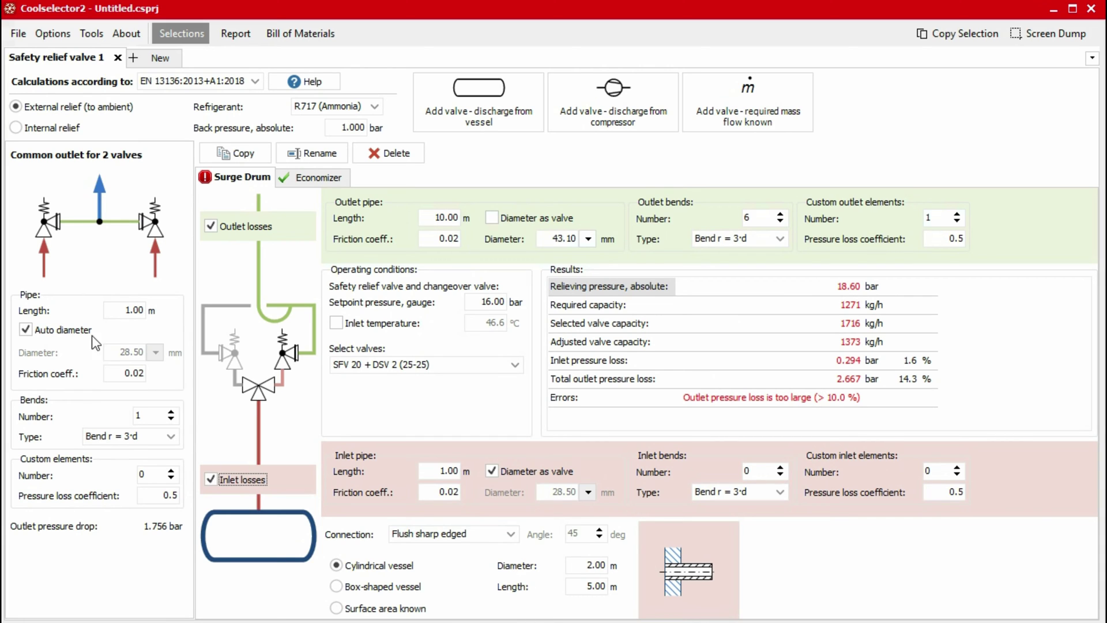
click(24, 332)
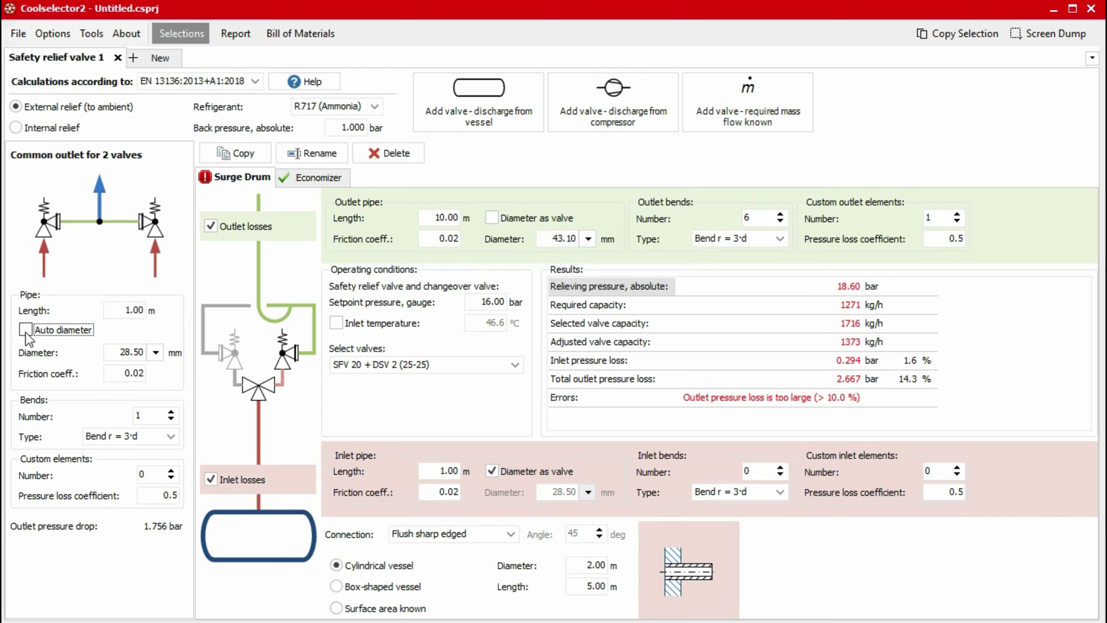
click(156, 353)
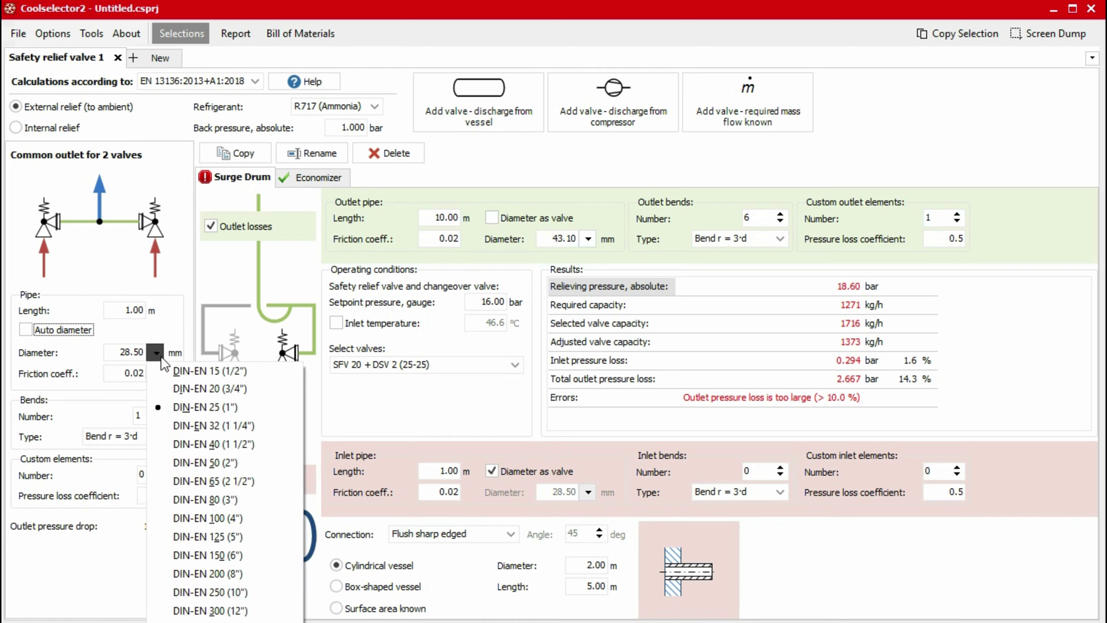
click(198, 445)
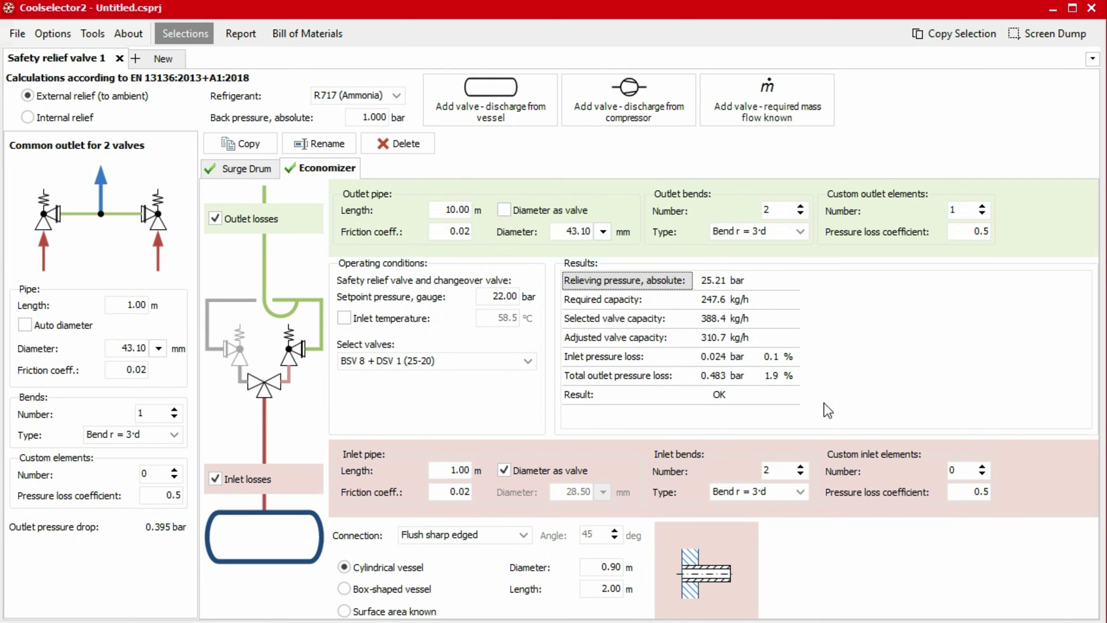
Enter 'Example' as the project name in the report preview and update the report
click(234, 33)
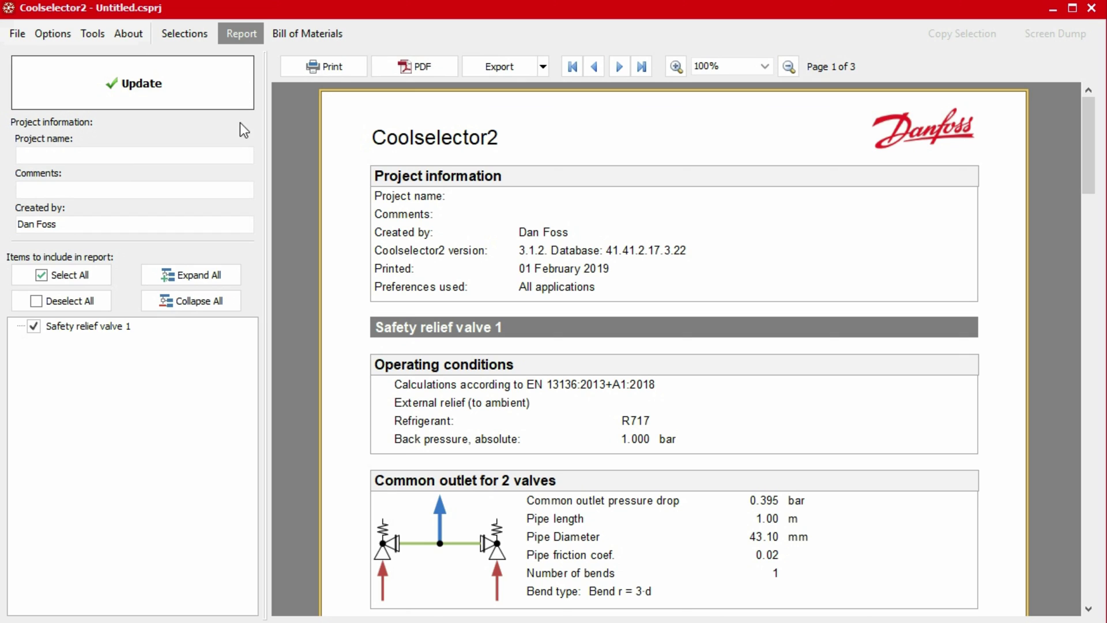
click(234, 155)
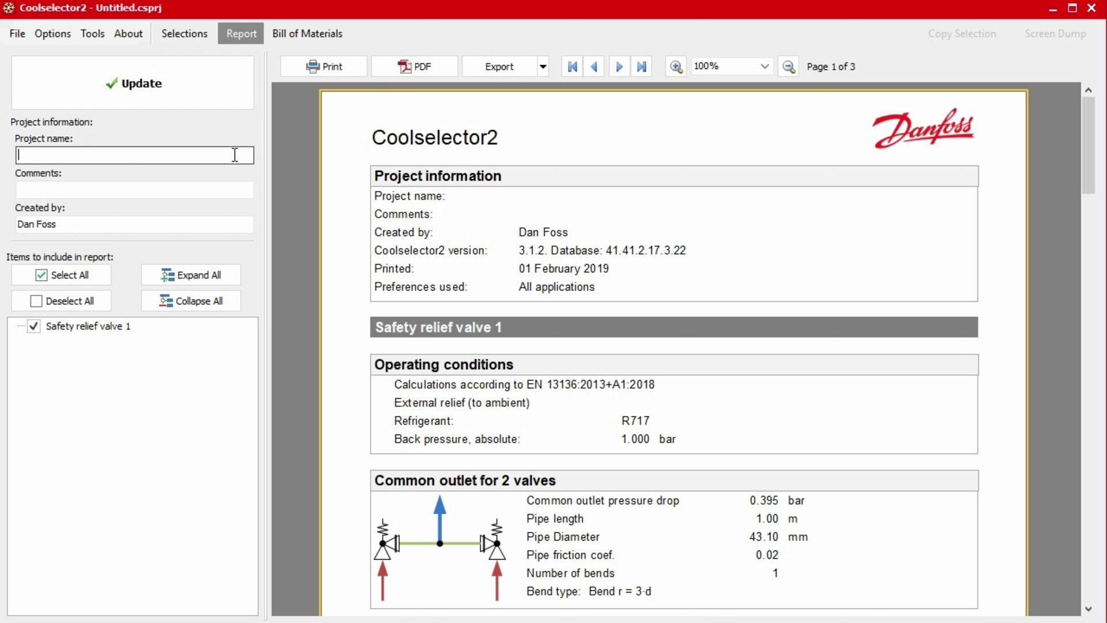
text(Example)
click(210, 86)
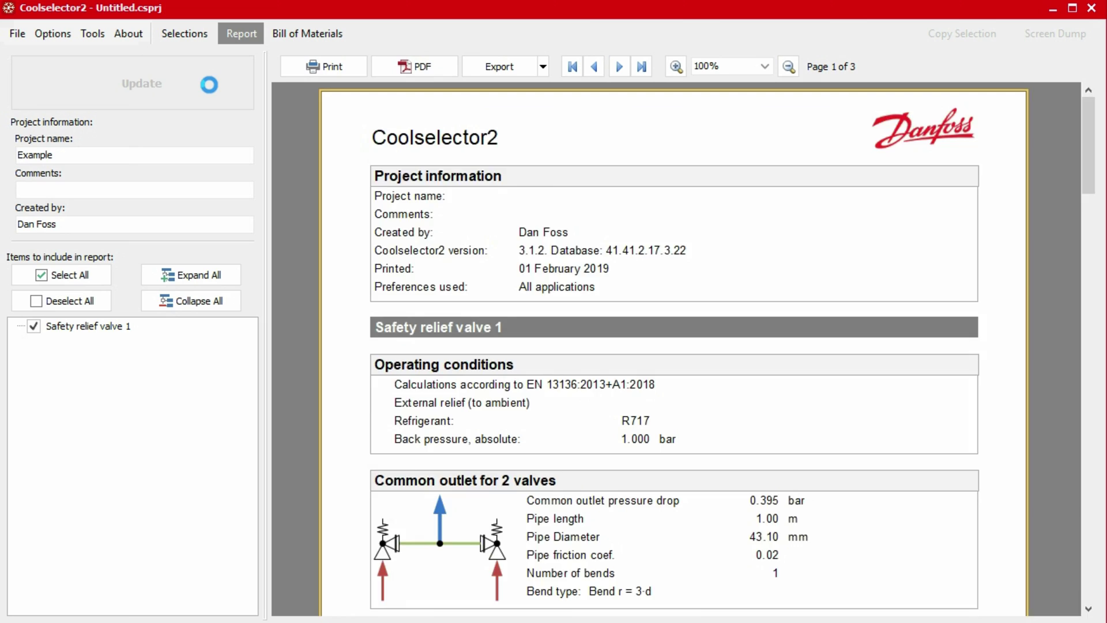